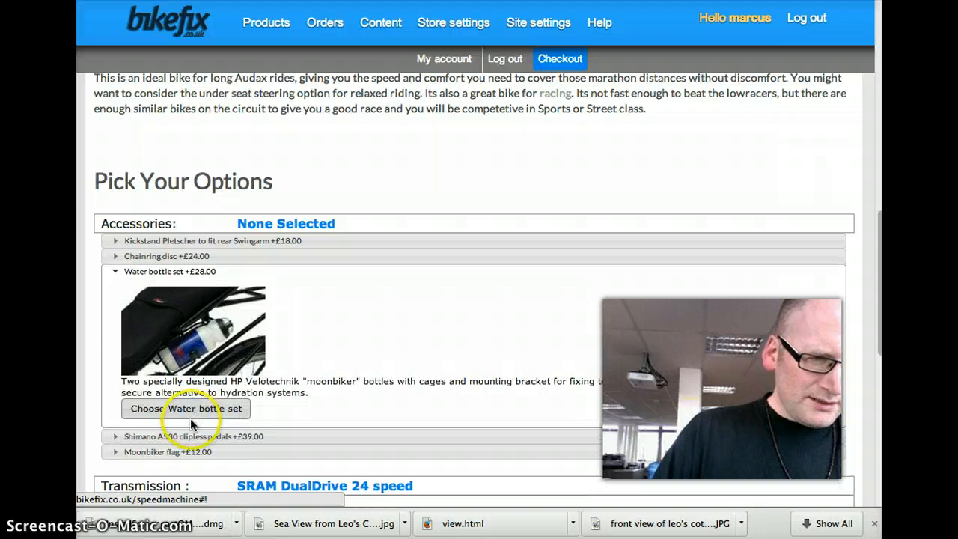
# - Examine the kickstand accessory's description and its enlarged photo on the Speedmachine product page
pyautogui.click(195, 240)
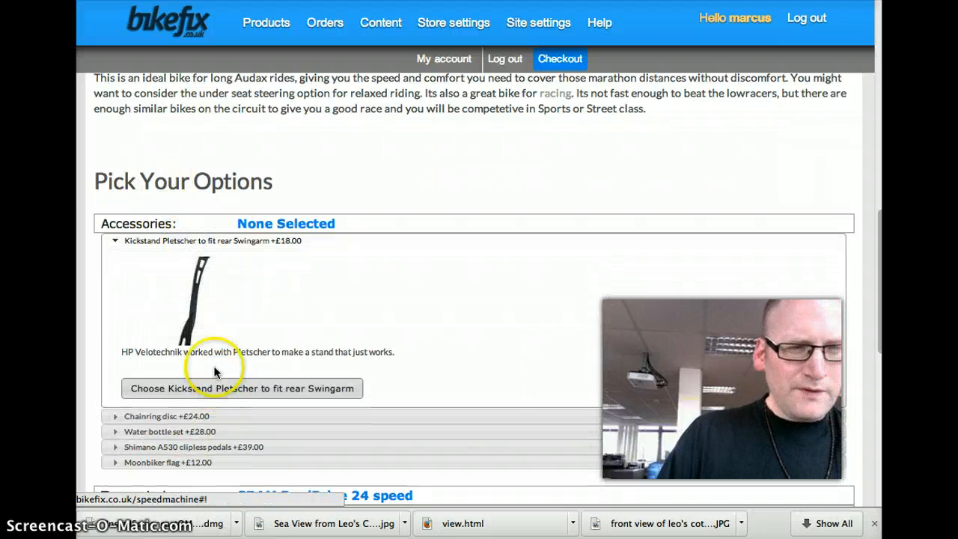
pyautogui.moveTo(394, 352); pyautogui.dragTo(124, 355)
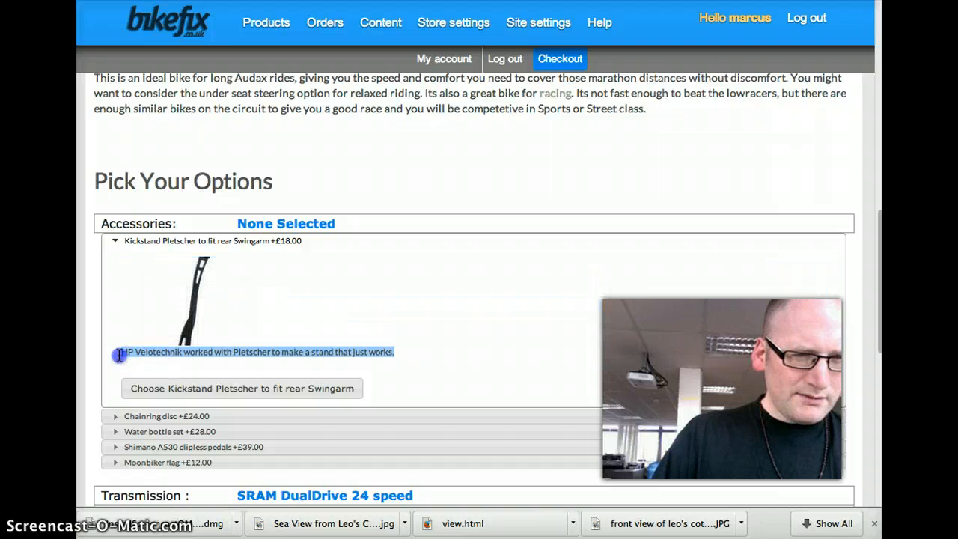
pyautogui.click(190, 302)
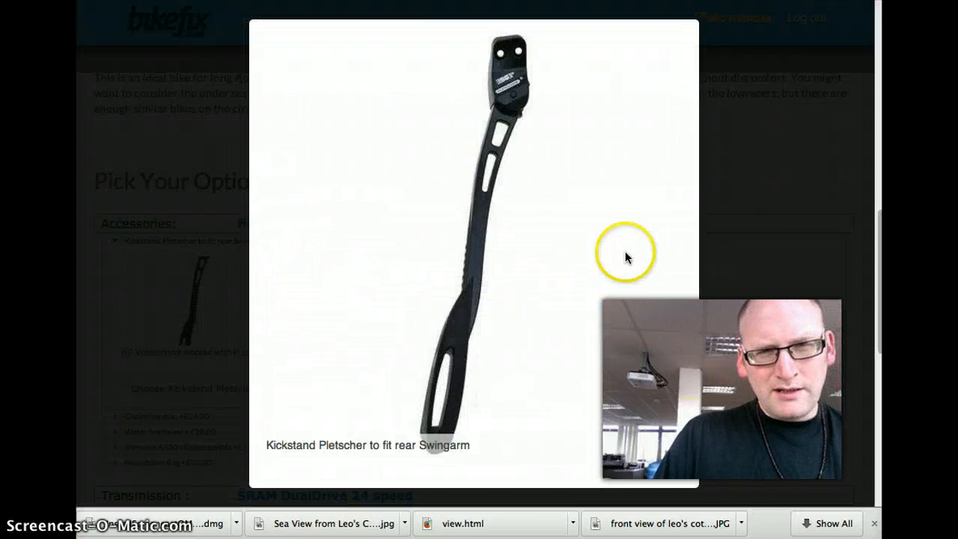
pyautogui.click(725, 234)
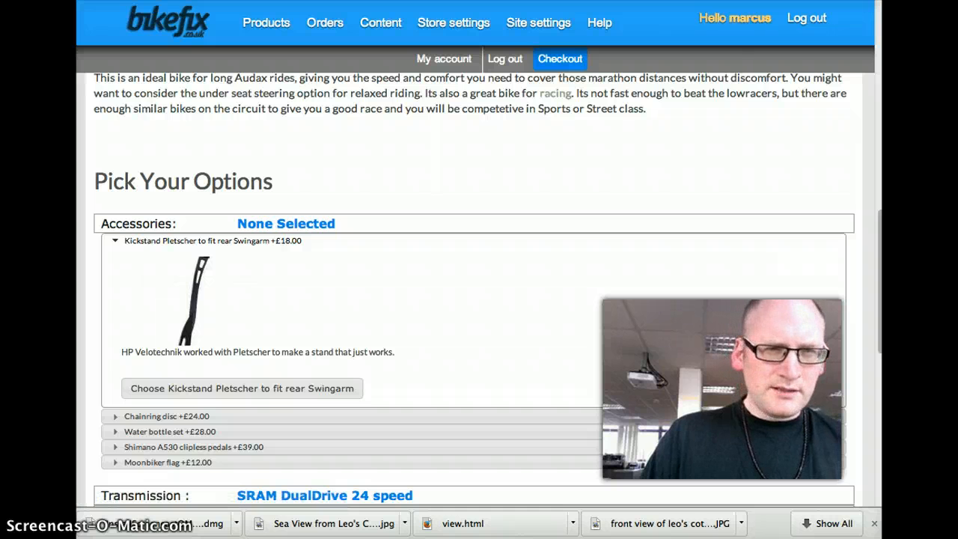
# - Switch to the HP Velotechnik Speedmachine edit page and open the "Kickstand Pletscher to fit rear Swingarm" option for editing
pyautogui.hotkey('ctrl', 'Tab')
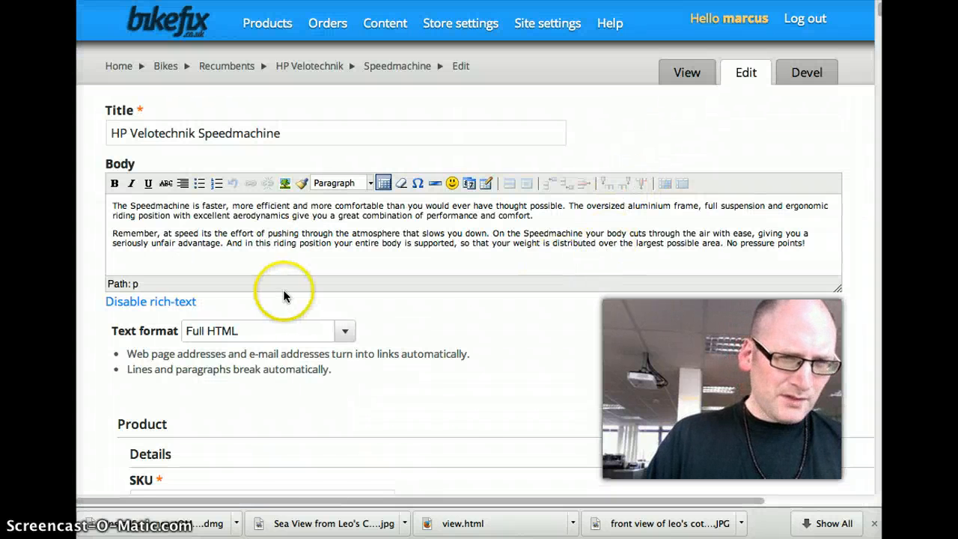
pyautogui.scroll(-1, 287, 300)
pyautogui.scroll(-10, 289, 301)
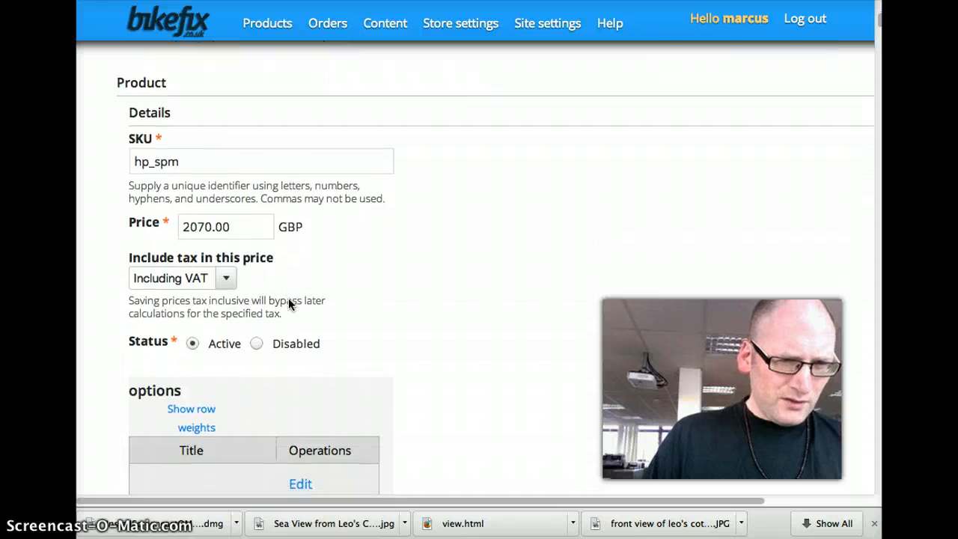
pyautogui.scroll(-1, 290, 304)
pyautogui.click(298, 337)
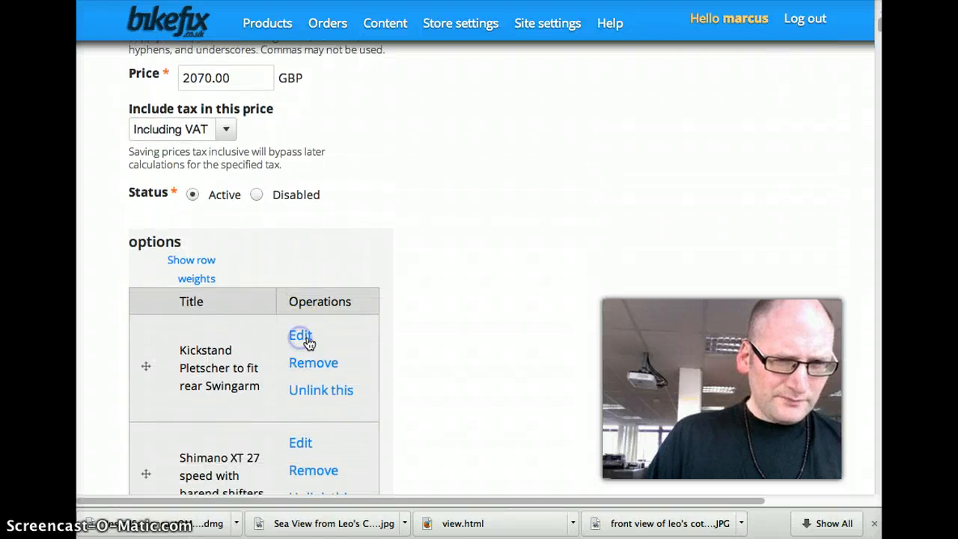
pyautogui.click(496, 334)
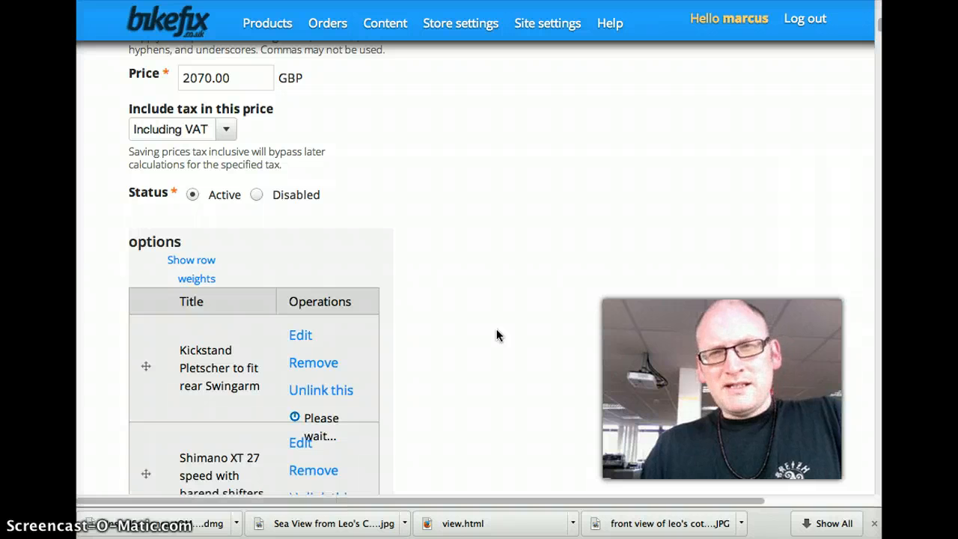
pyautogui.click(491, 343)
# - Set the text format of the kickstand option's Information text to Full HTML
pyautogui.scroll(-1, 490, 345)
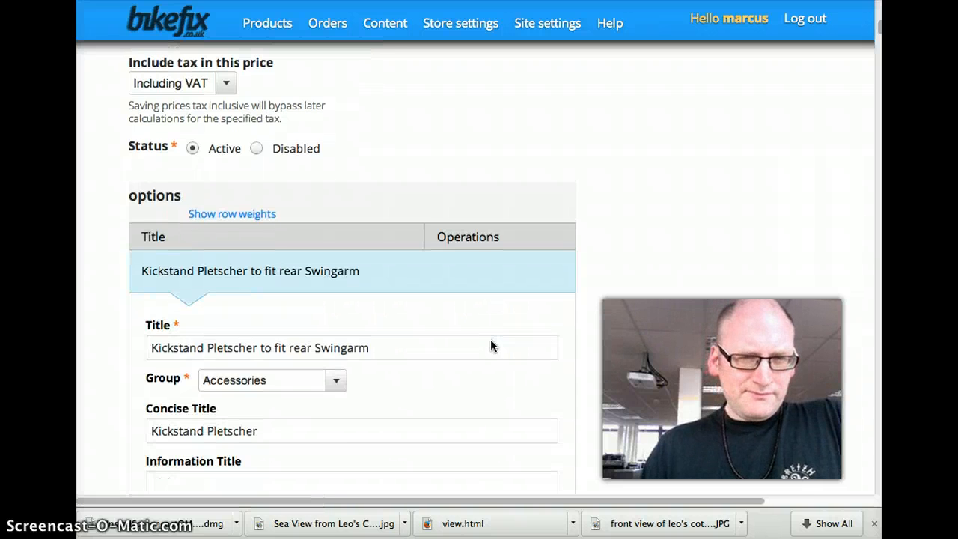
pyautogui.click(545, 342)
pyautogui.scroll(-2, 546, 344)
pyautogui.scroll(-5, 545, 338)
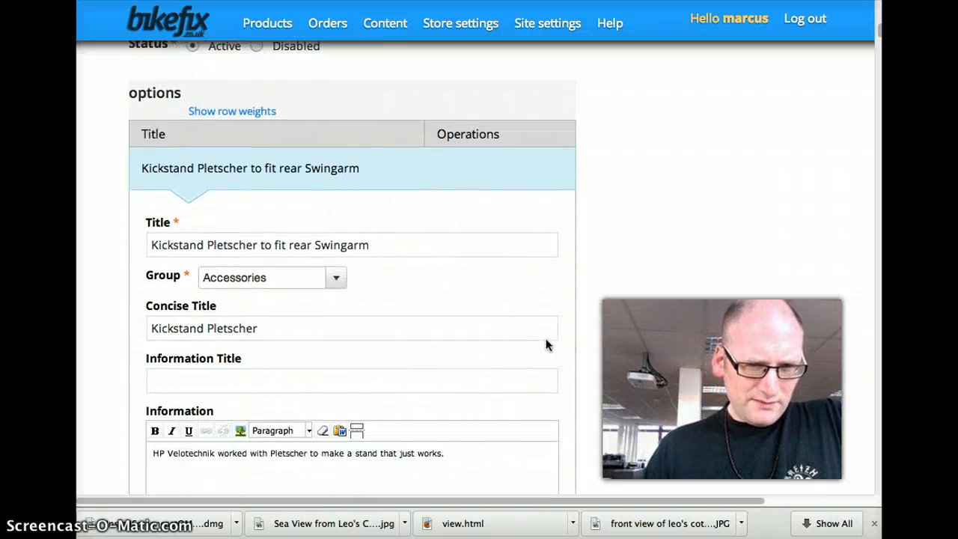
pyautogui.click(468, 327)
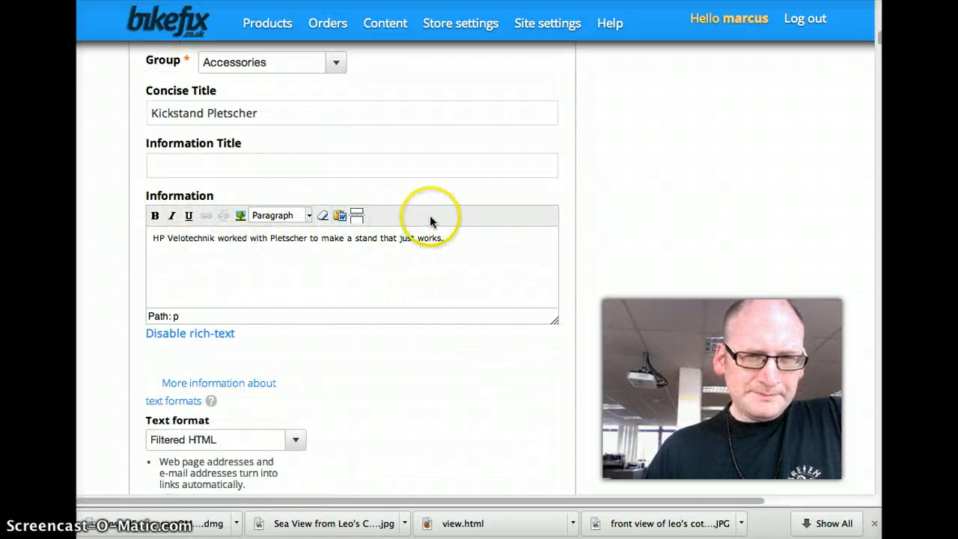
pyautogui.click(454, 239)
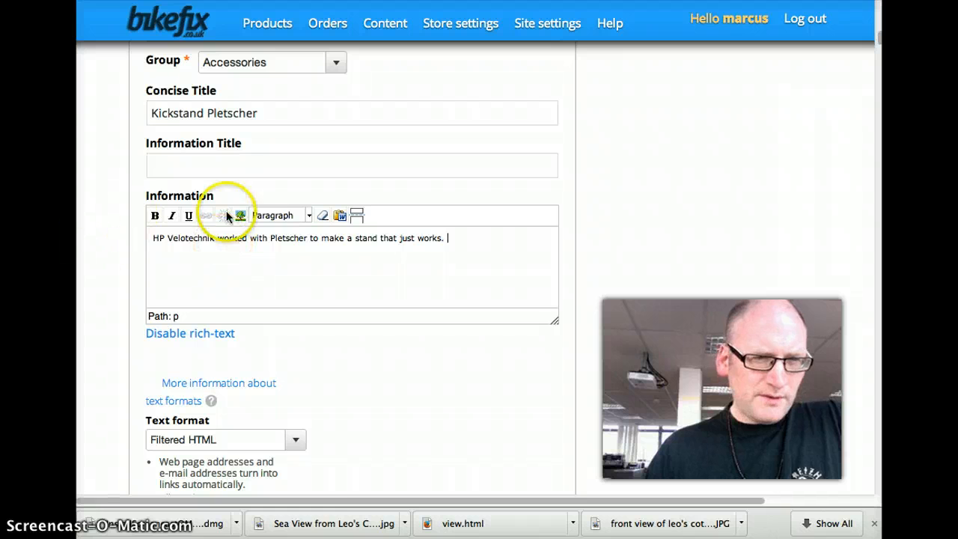
pyautogui.scroll(-2, 315, 281)
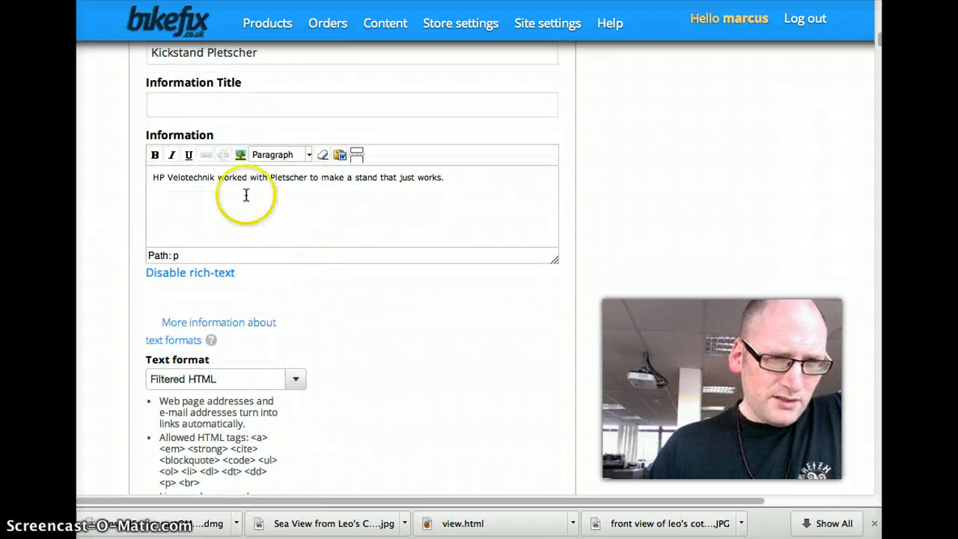
pyautogui.click(483, 175)
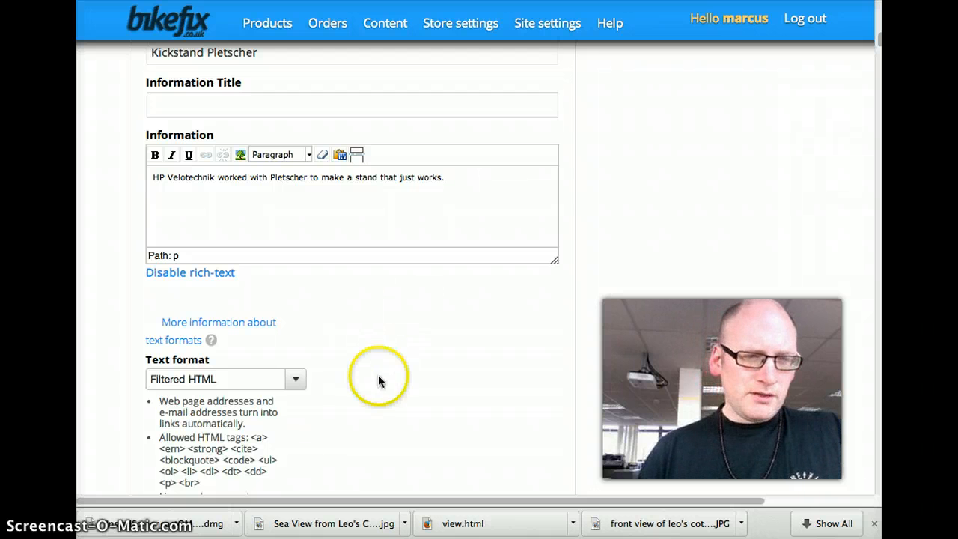
pyautogui.click(286, 380)
pyautogui.click(258, 392)
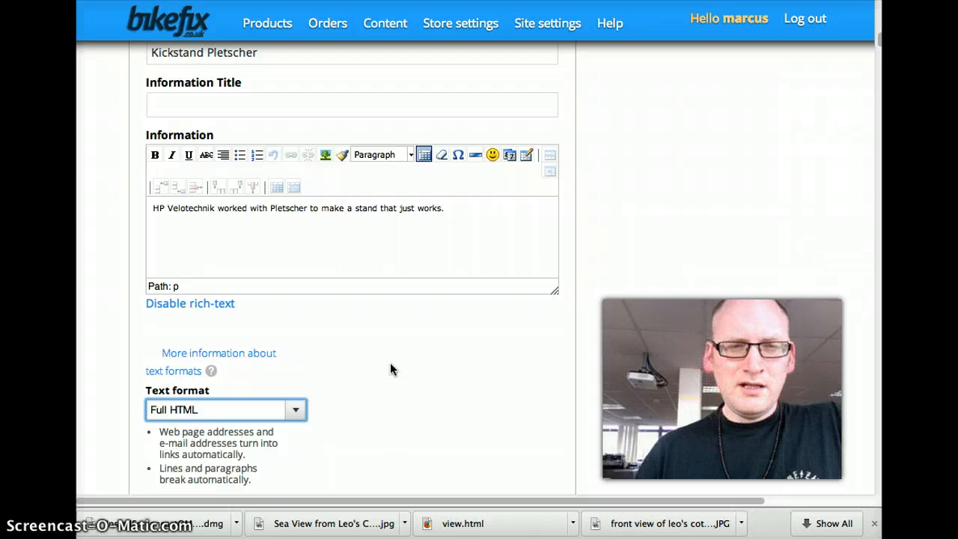
# - Start inserting a table in the Information text and review its advanced and general properties
pyautogui.click(527, 155)
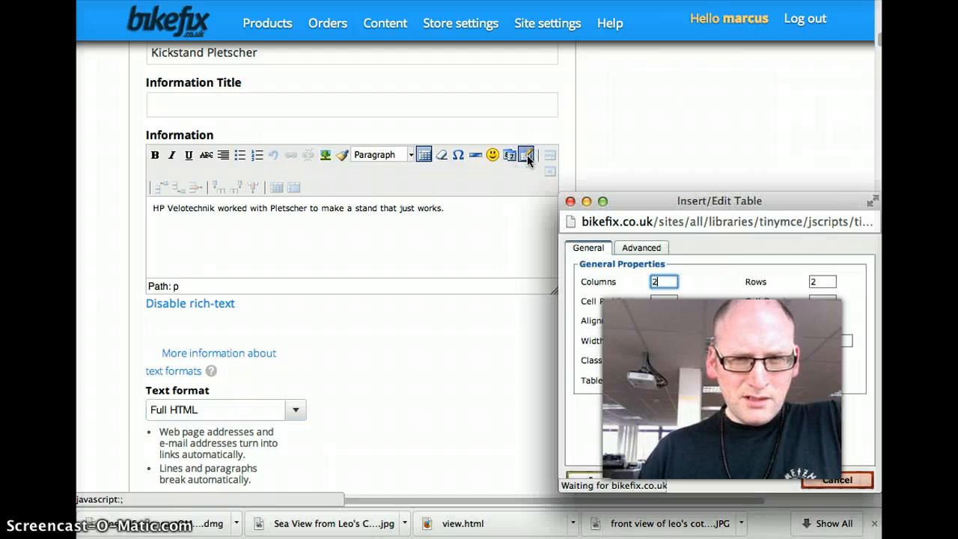
pyautogui.moveTo(679, 203); pyautogui.dragTo(429, 79)
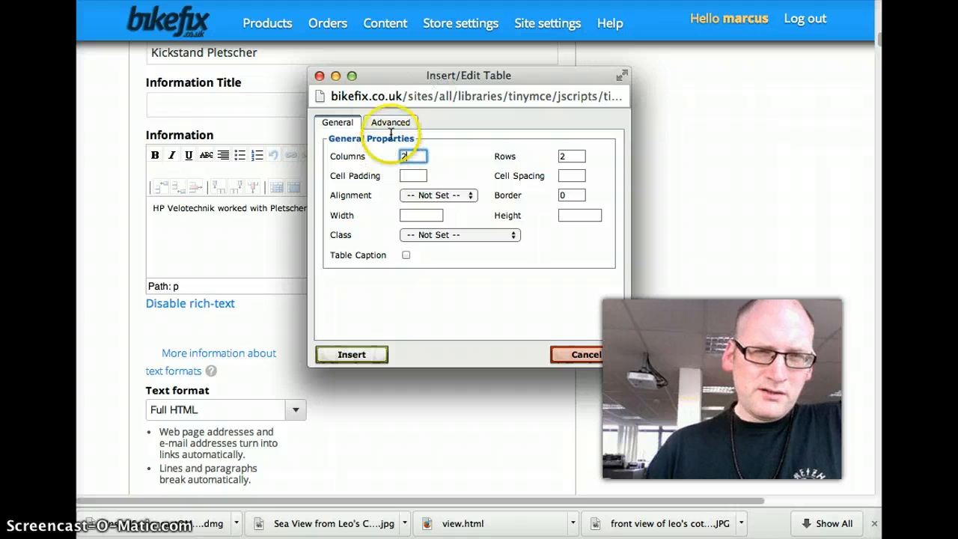
pyautogui.click(392, 122)
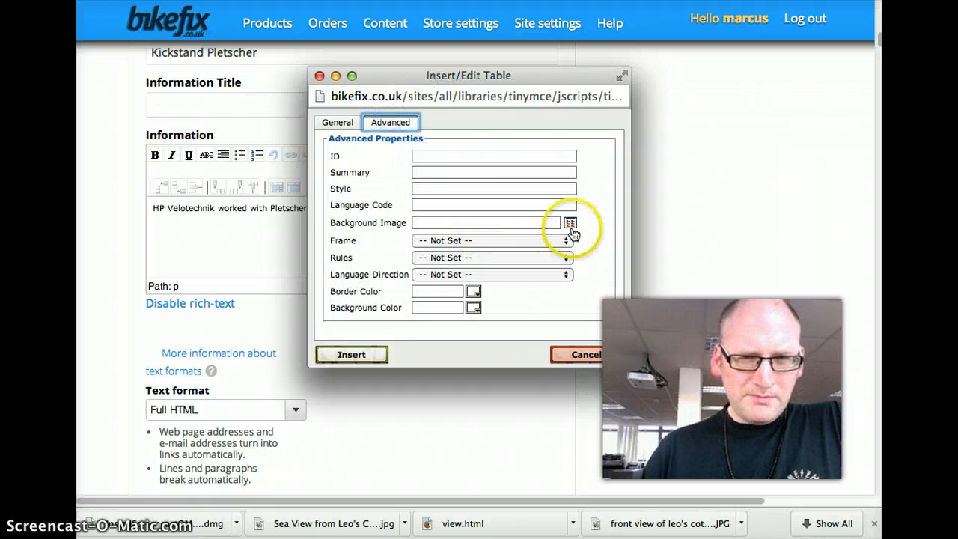
pyautogui.click(337, 122)
pyautogui.doubleClick(415, 154)
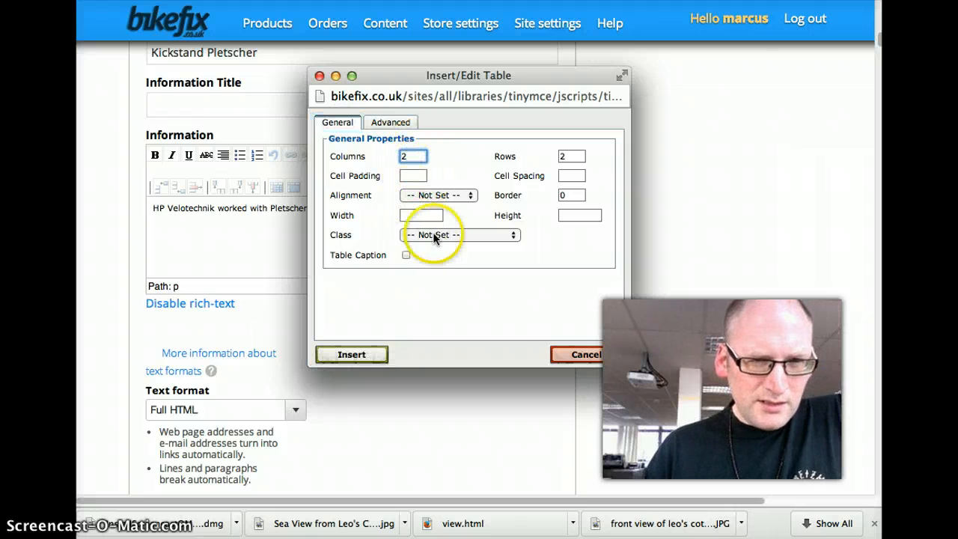
# - Set the new table's alignment to Center and enable its table caption
pyautogui.click(452, 234)
pyautogui.click(452, 233)
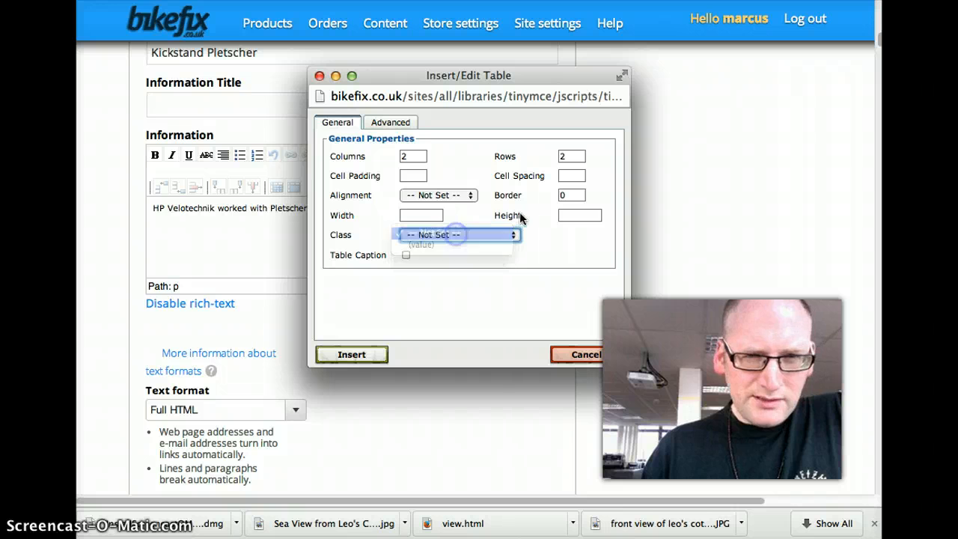
pyautogui.click(470, 197)
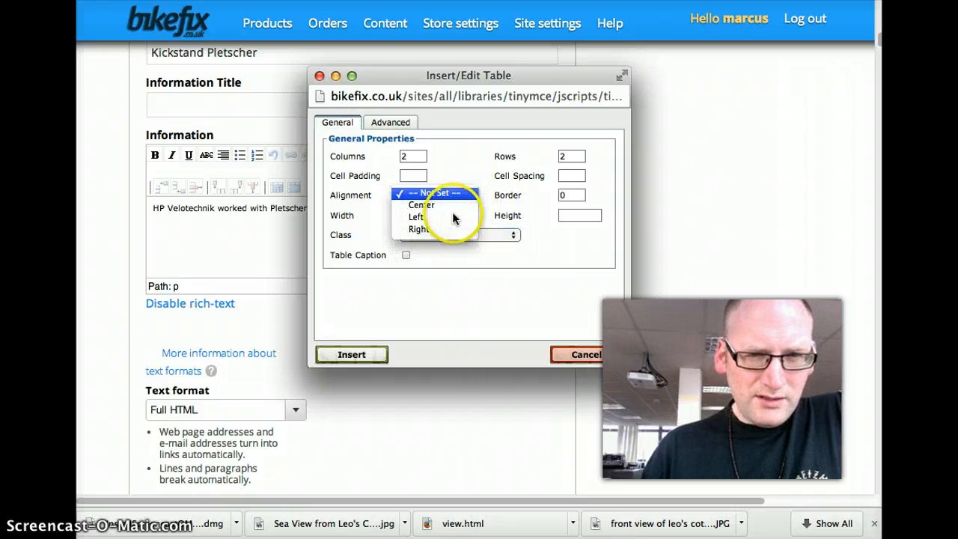
pyautogui.click(453, 205)
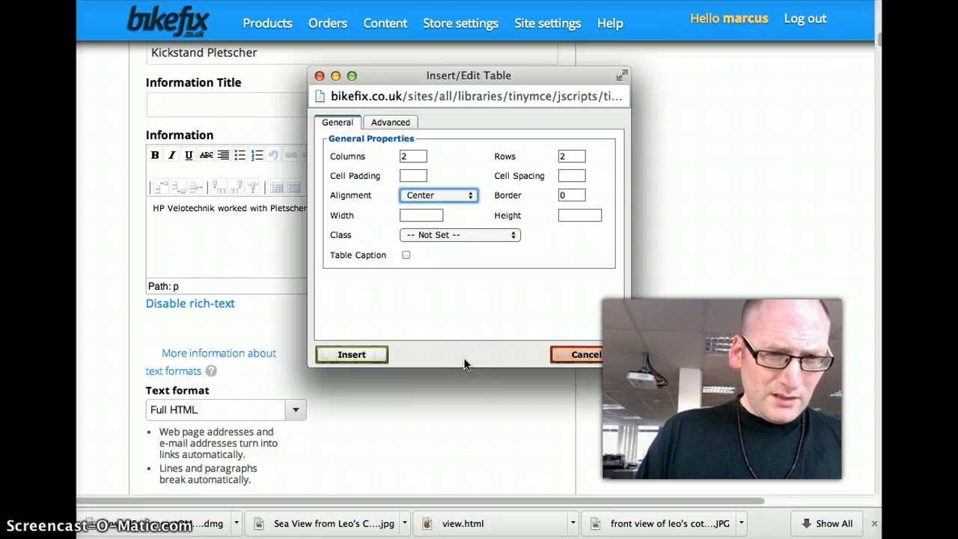
pyautogui.click(405, 255)
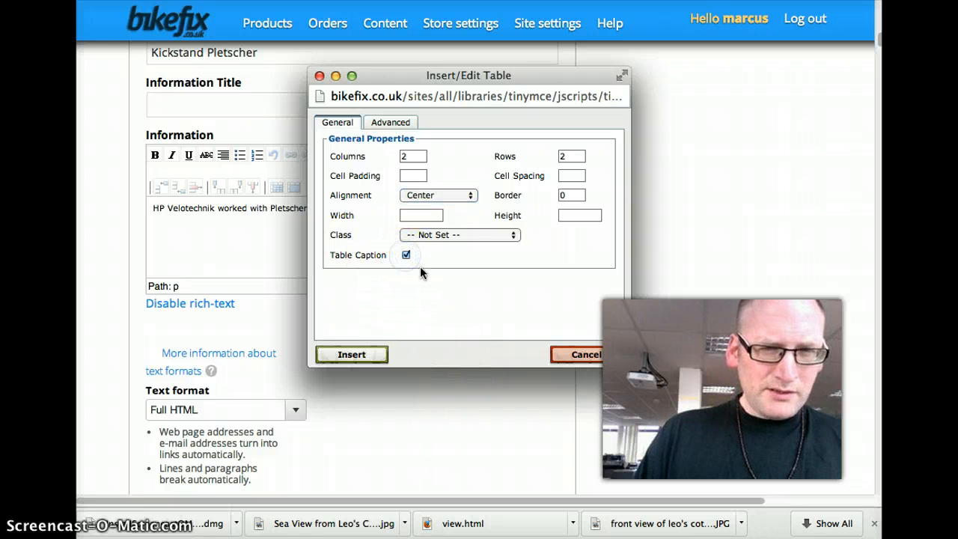
pyautogui.click(406, 255)
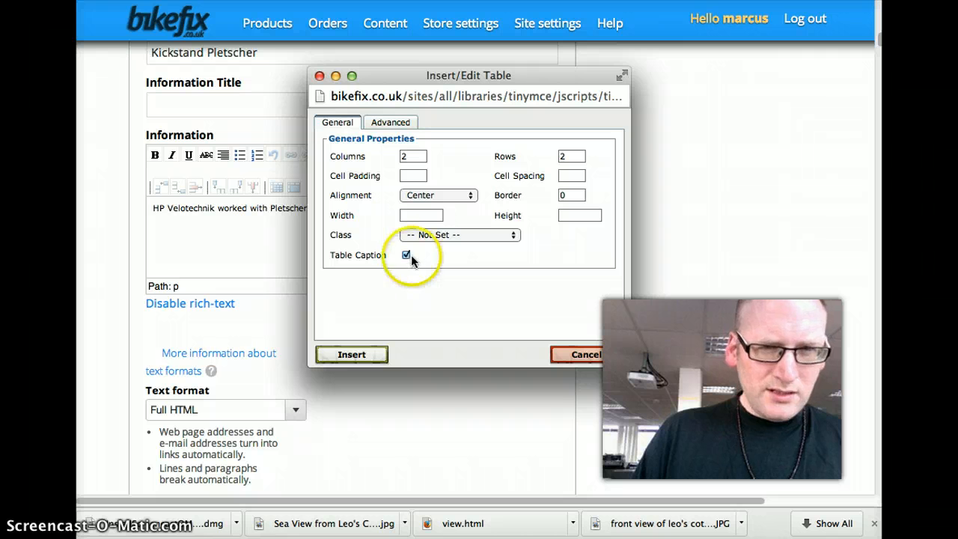
# - Browse the server files for a table background image and open the blog_post folder
pyautogui.click(391, 124)
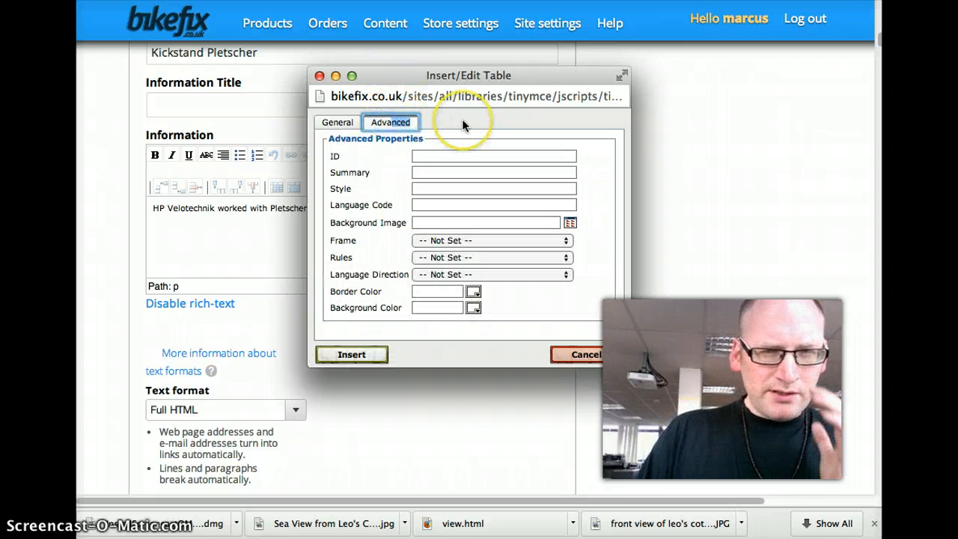
pyautogui.click(571, 223)
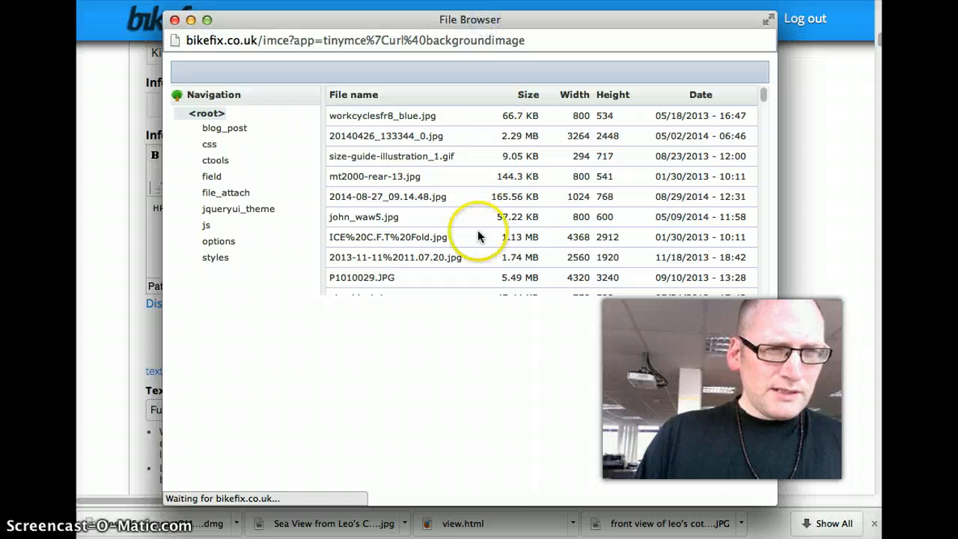
pyautogui.click(251, 136)
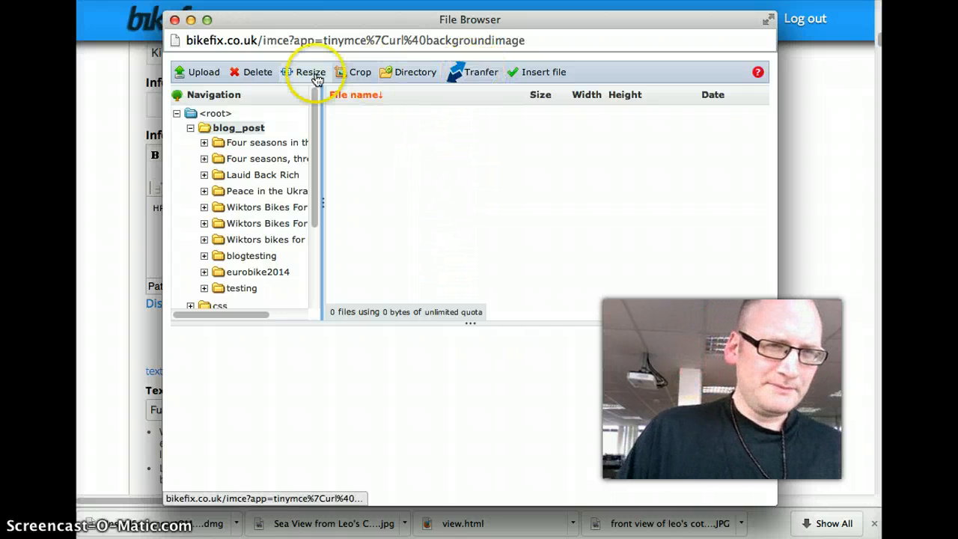
# - Start a file upload to the blog_post folder and browse the computer for files to add
pyautogui.click(202, 73)
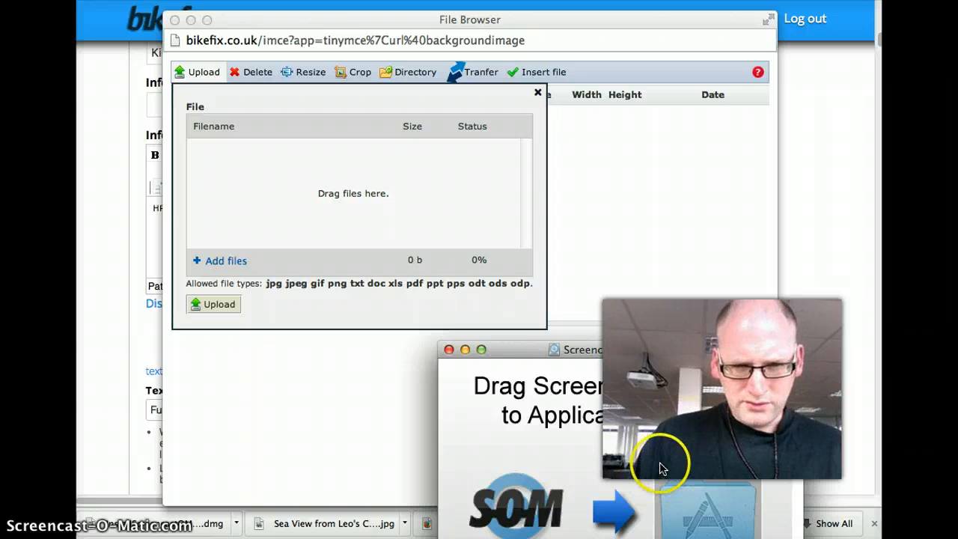
pyautogui.moveTo(626, 351); pyautogui.dragTo(957, 230)
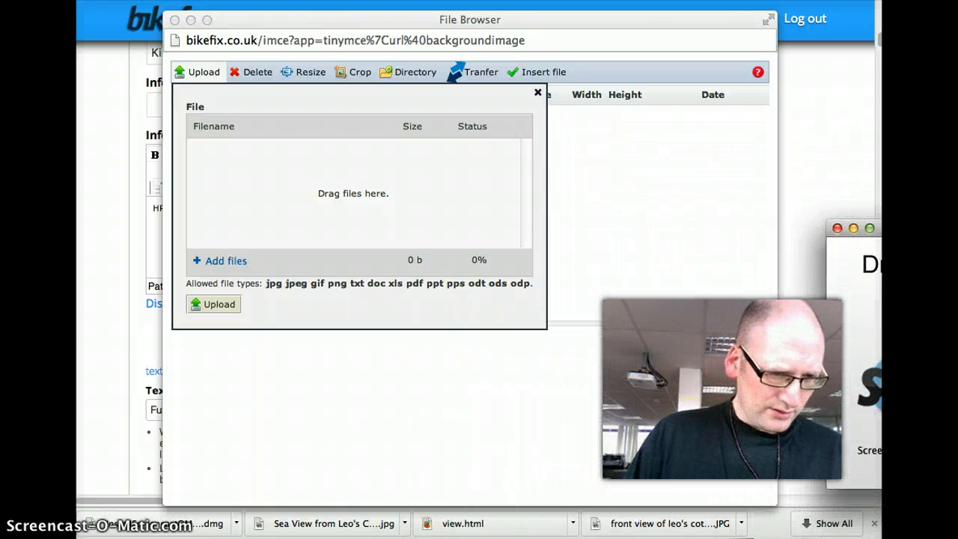
pyautogui.click(221, 260)
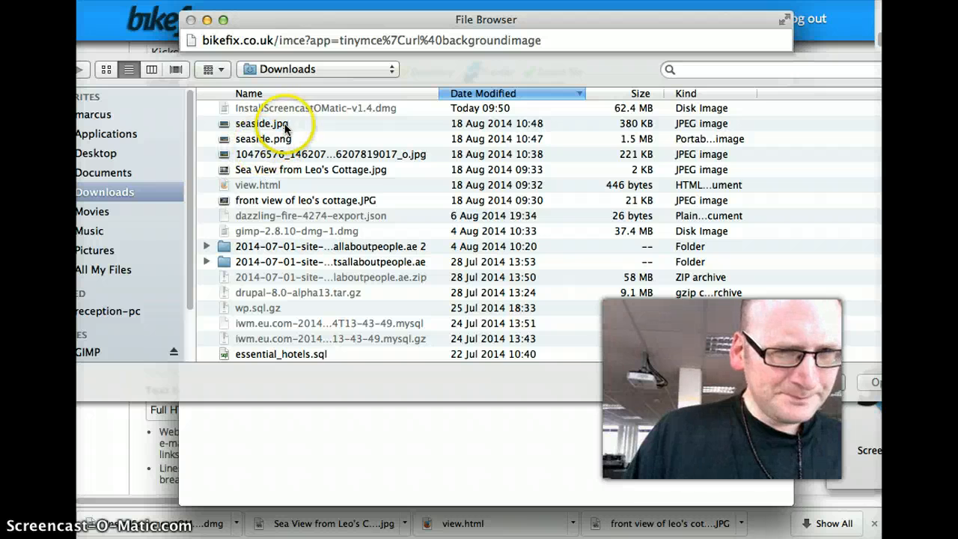
pyautogui.click(285, 126)
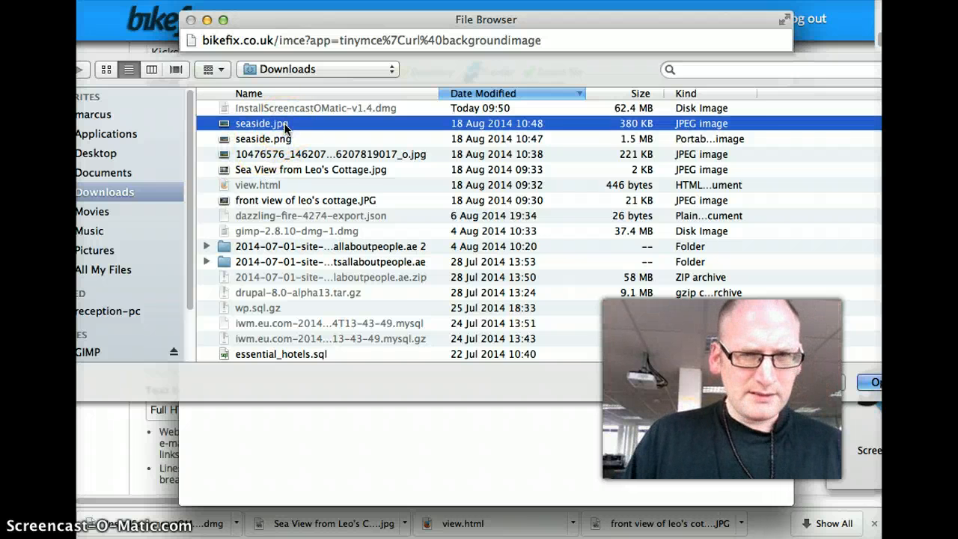
pyautogui.hotkey('shift', 'Down')
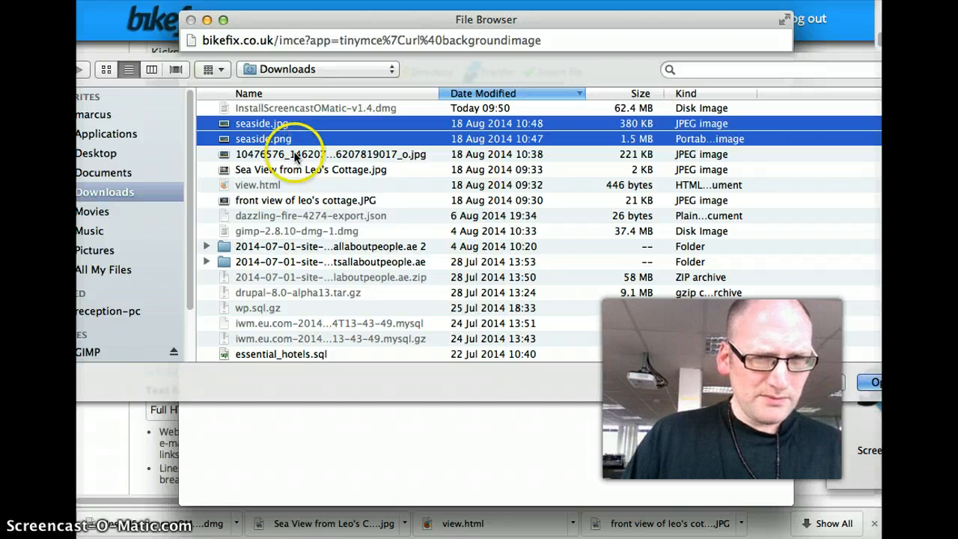
pyautogui.rightClick(335, 173)
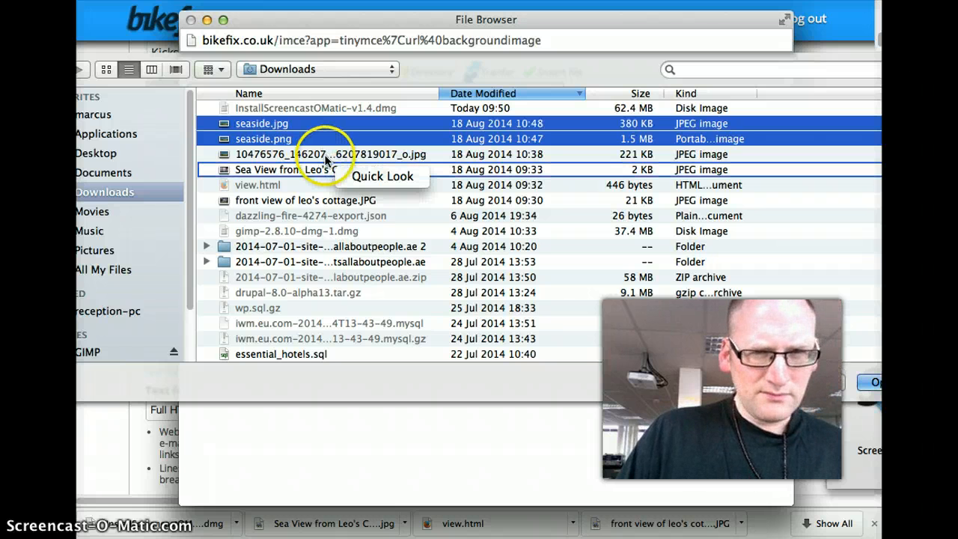
pyautogui.click(327, 160)
pyautogui.click(327, 154)
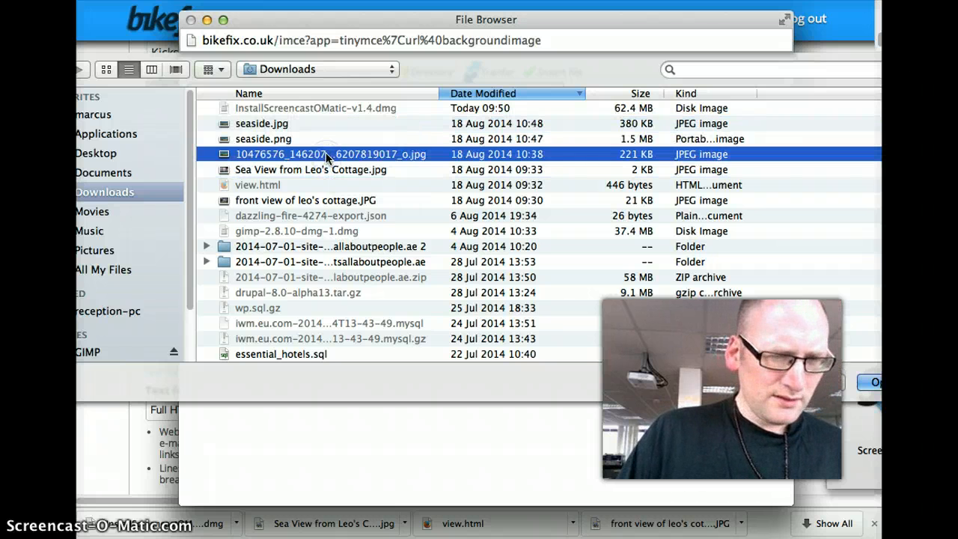
# - Select four consecutive image files in Downloads, starting with seaside.jpg, for the upload
pyautogui.click(288, 124)
pyautogui.hotkey('shift', 'Down')
pyautogui.hotkey('shift', 'Down')
pyautogui.hotkey('shift', 'Down')
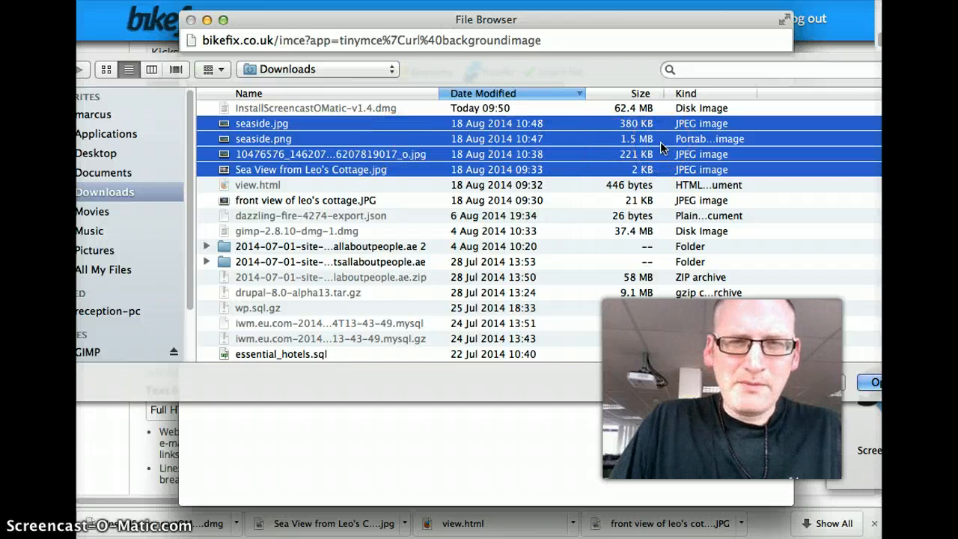
# - Add the four selected images to the upload queue, upload them to the blog_post folder and close the upload form
pyautogui.click(869, 381)
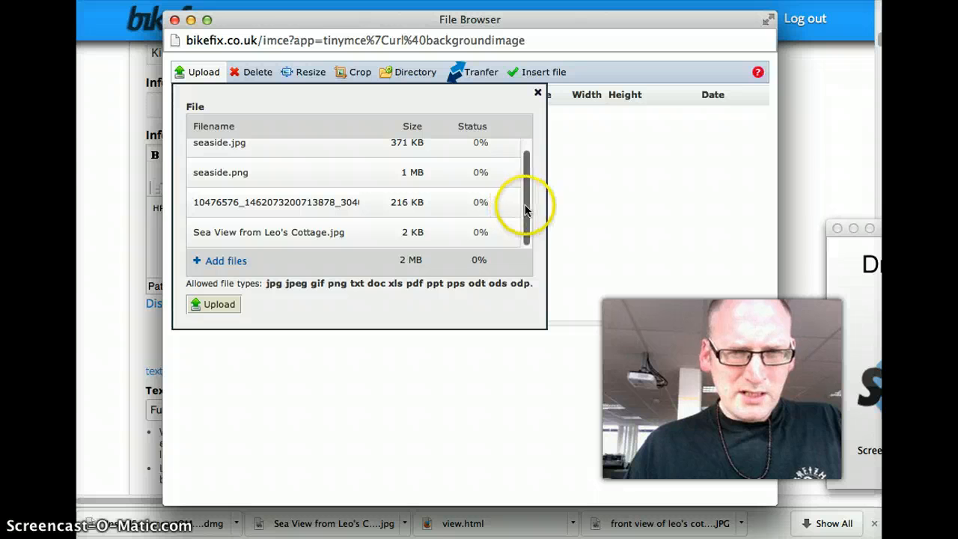
pyautogui.moveTo(524, 200); pyautogui.dragTo(528, 166)
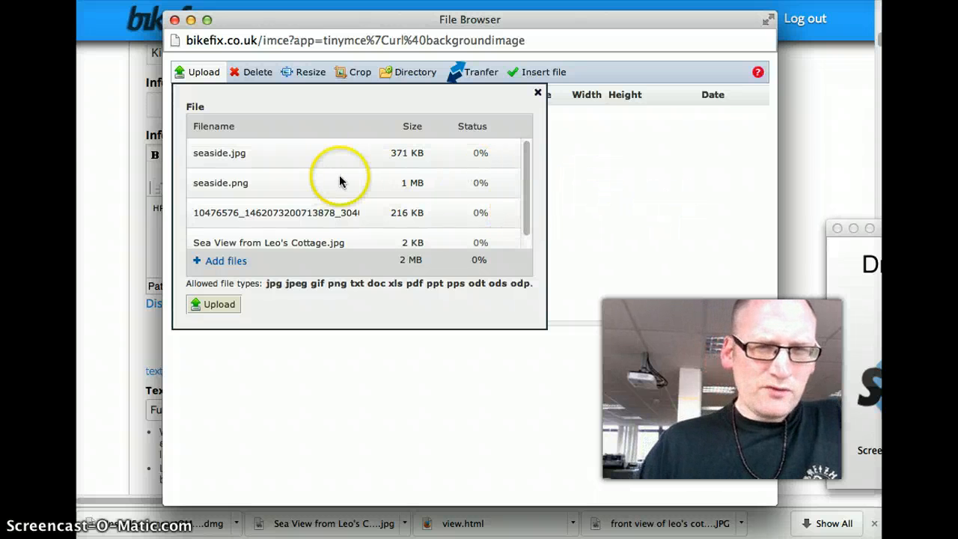
pyautogui.click(214, 303)
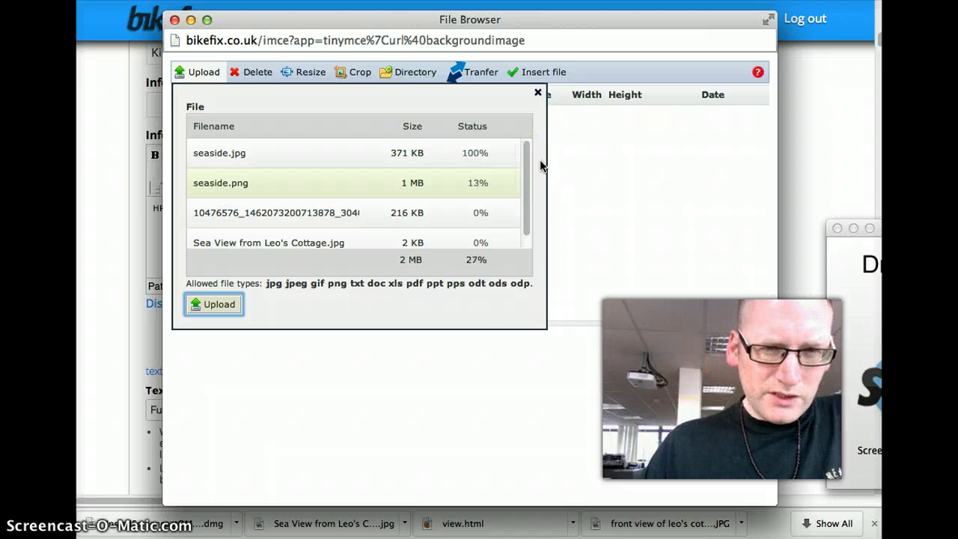
pyautogui.click(538, 161)
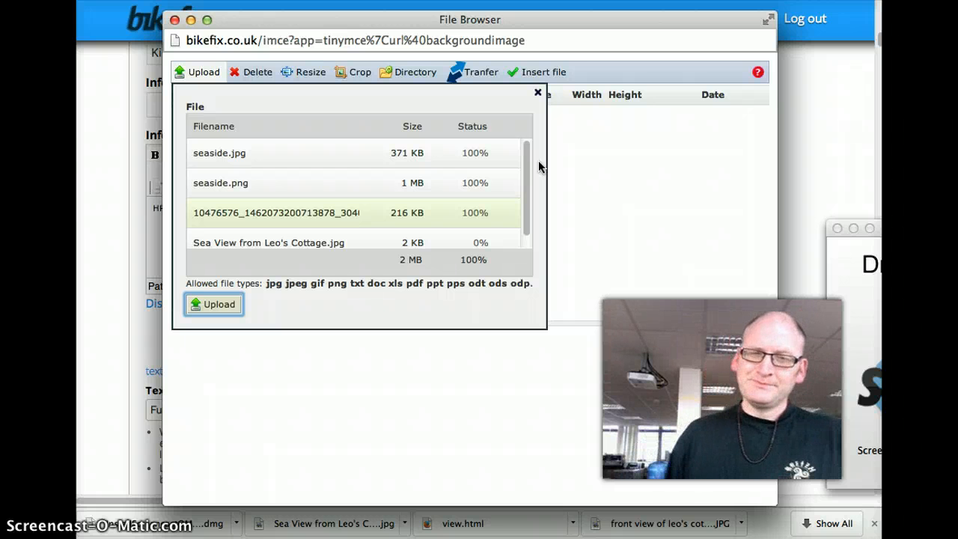
pyautogui.click(537, 93)
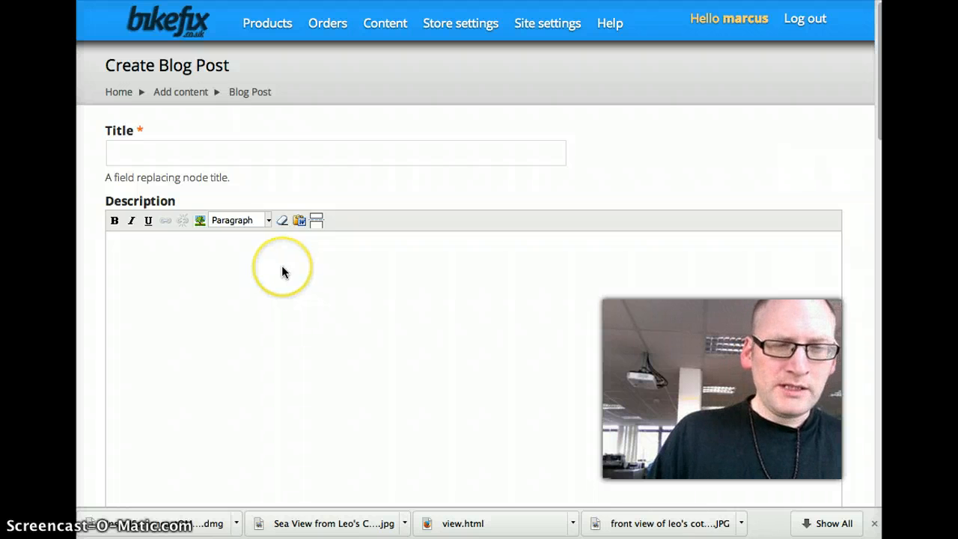
# - Title the new blog post "testing" and place the cursor in its empty Description
pyautogui.click(234, 155)
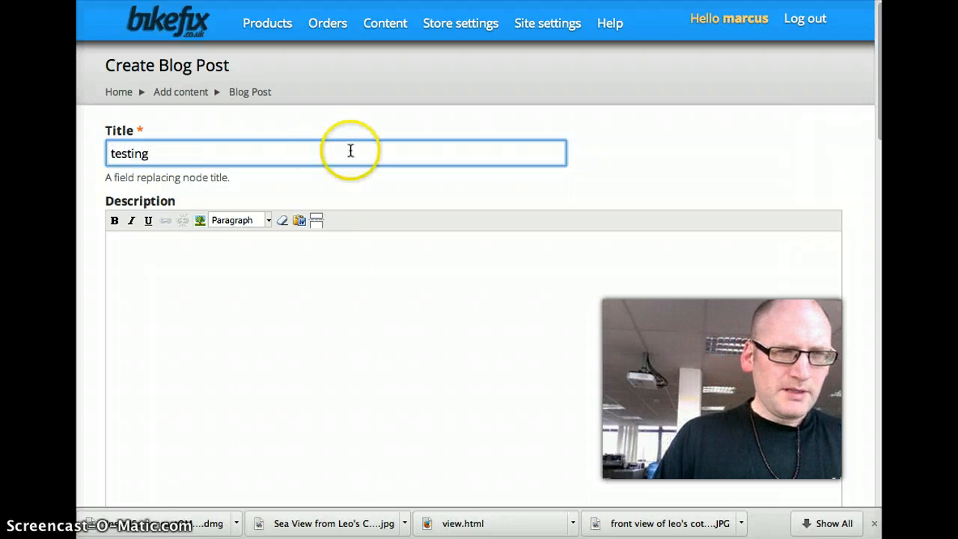
pyautogui.click(342, 209)
pyautogui.scroll(-3, 342, 213)
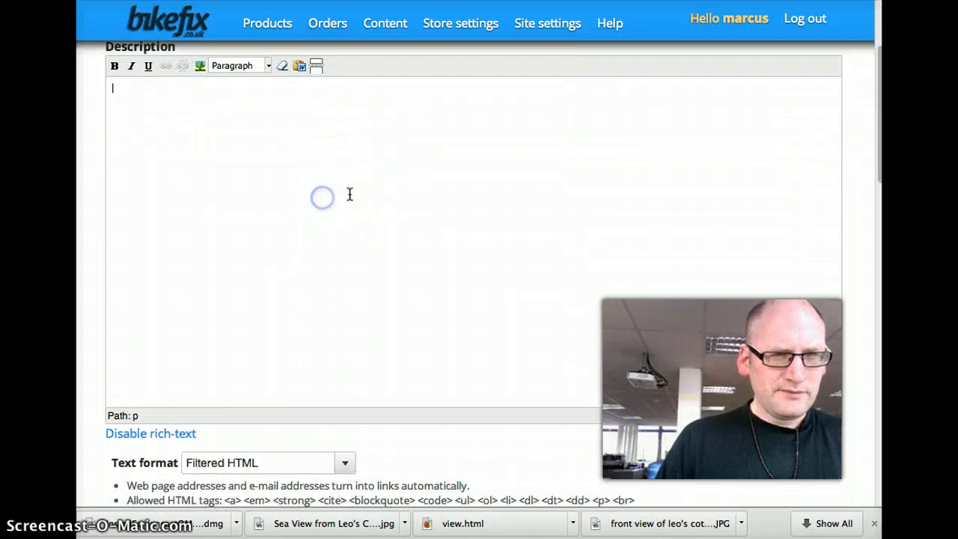
pyautogui.click(315, 196)
# - Copy the example Dropbox folder link into the post's "get image from" field
pyautogui.scroll(-3, 315, 196)
pyautogui.scroll(-2, 315, 196)
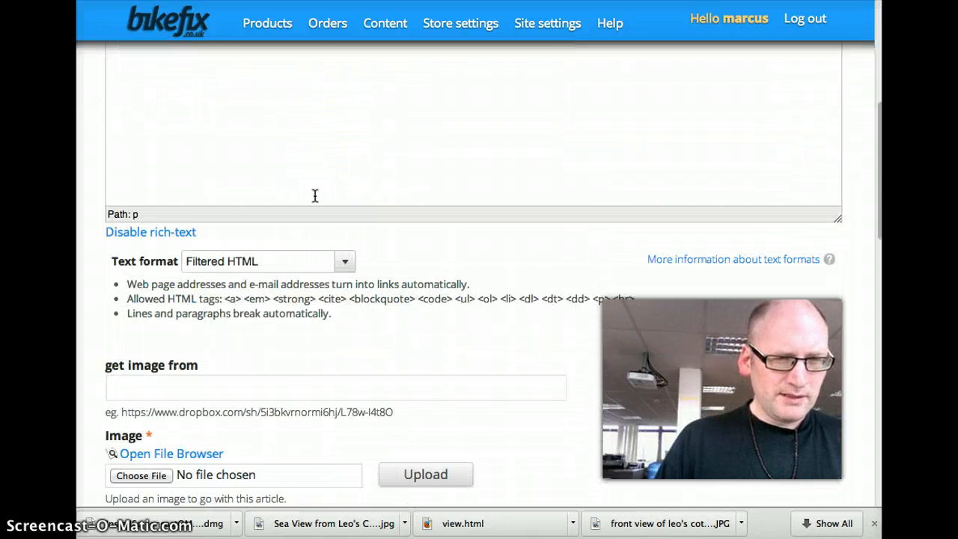
pyautogui.click(214, 360)
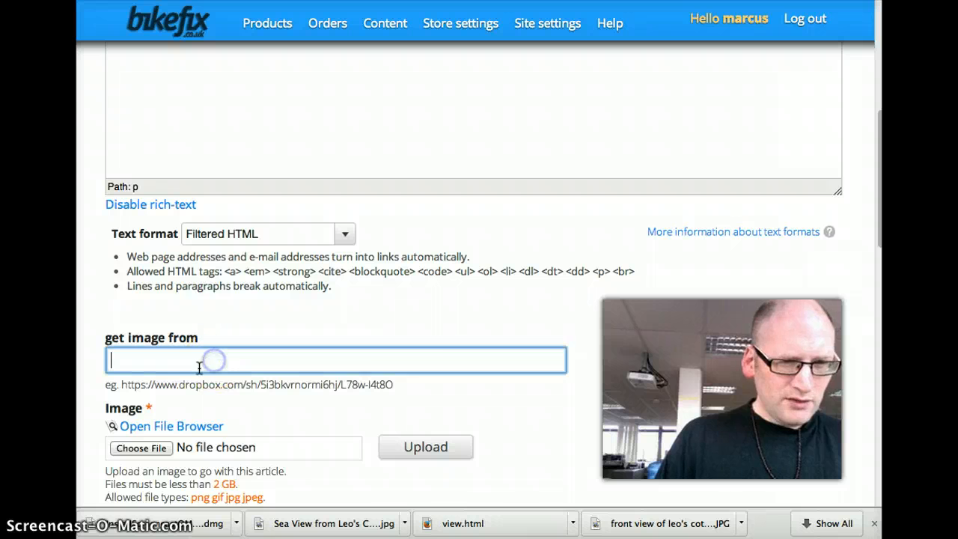
pyautogui.moveTo(392, 383); pyautogui.dragTo(124, 385)
pyautogui.click(351, 383)
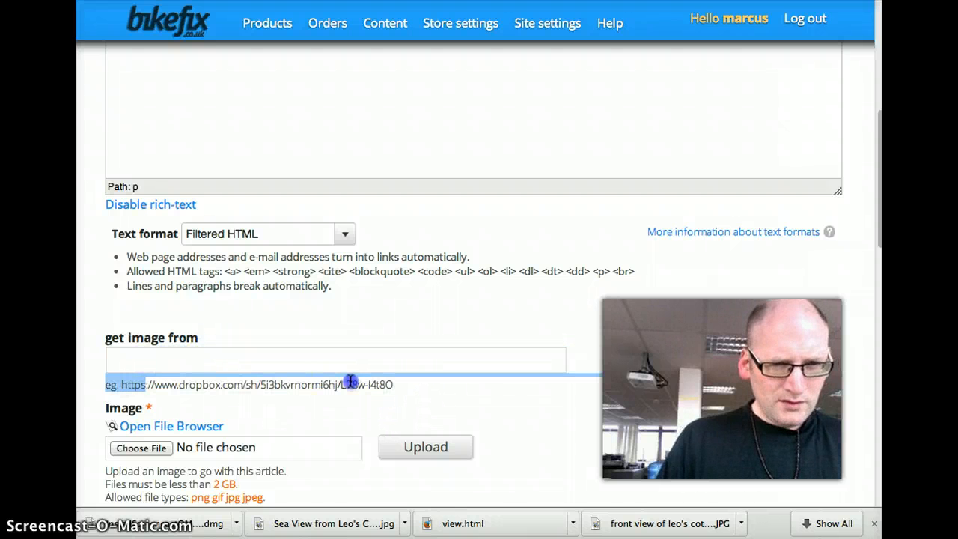
pyautogui.moveTo(393, 385); pyautogui.dragTo(133, 367)
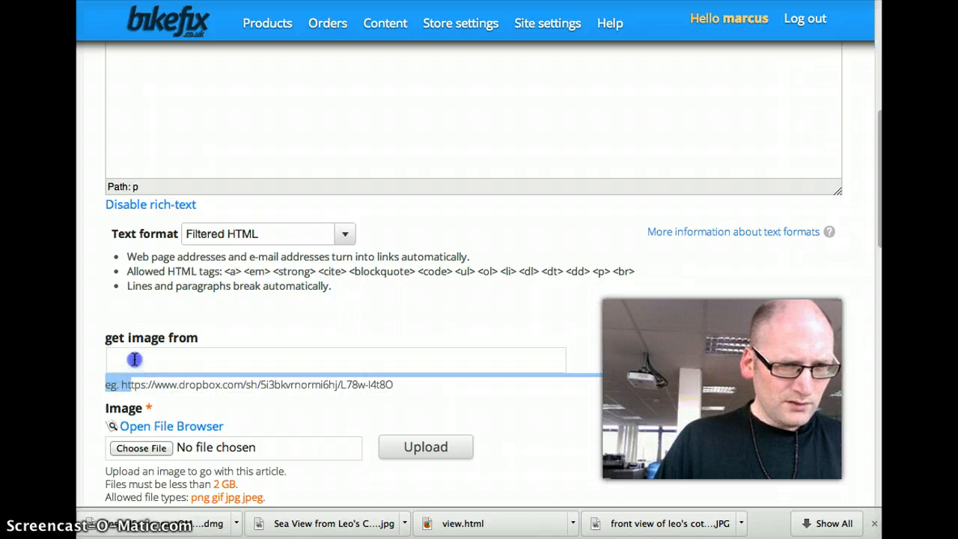
pyautogui.moveTo(191, 381); pyautogui.dragTo(197, 382)
pyautogui.moveTo(392, 384); pyautogui.dragTo(132, 383)
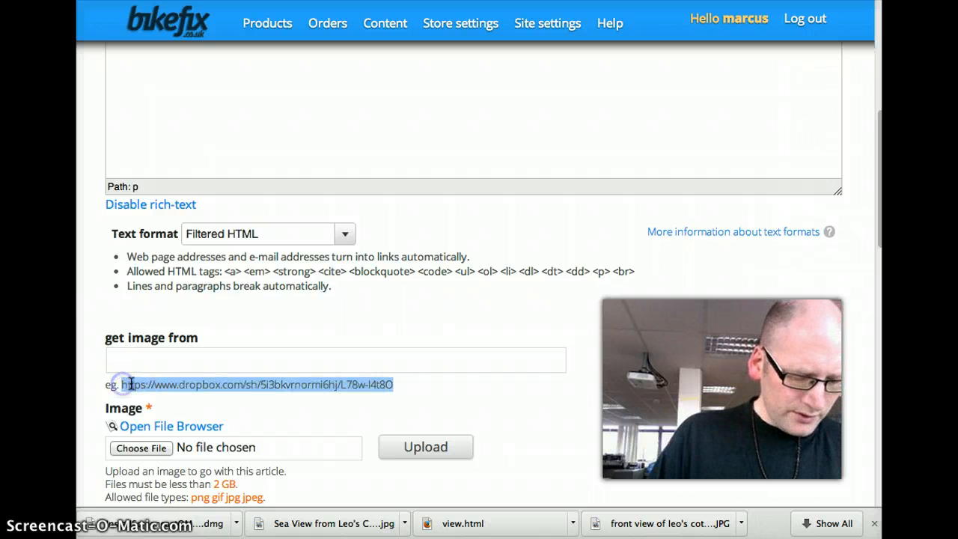
pyautogui.click(168, 360)
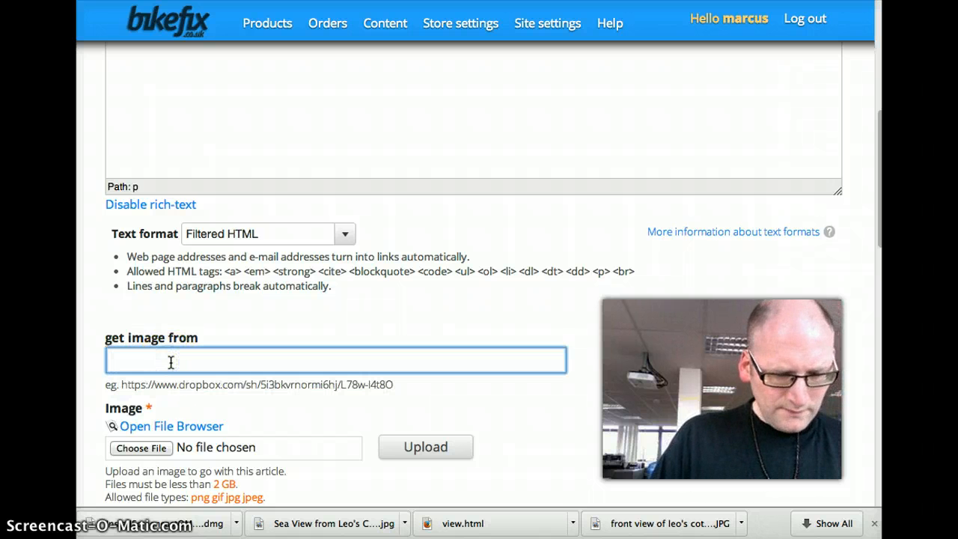
pyautogui.press('super+v')
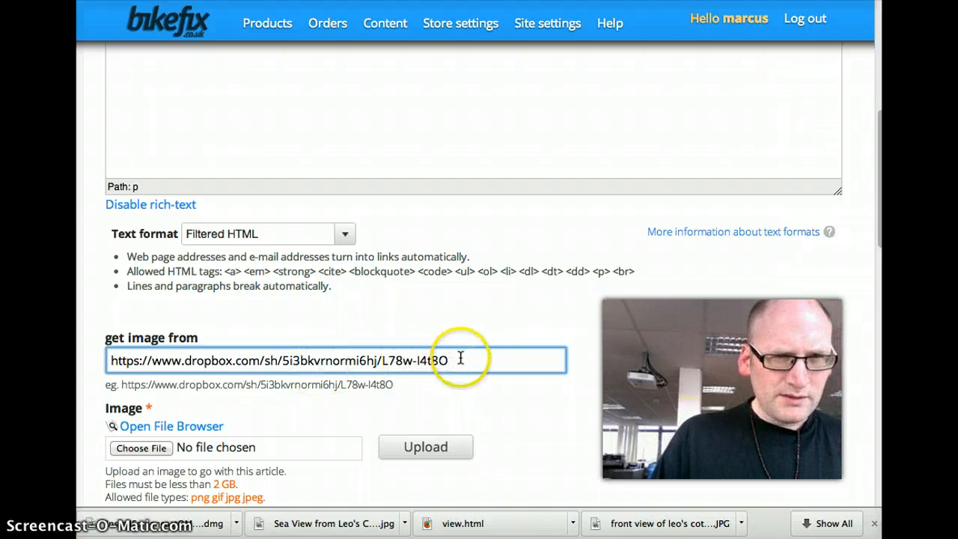
# - Open the Dropbox link in a new browser tab to view its shared photos, and return to the blog post form
pyautogui.moveTo(460, 359); pyautogui.dragTo(109, 360)
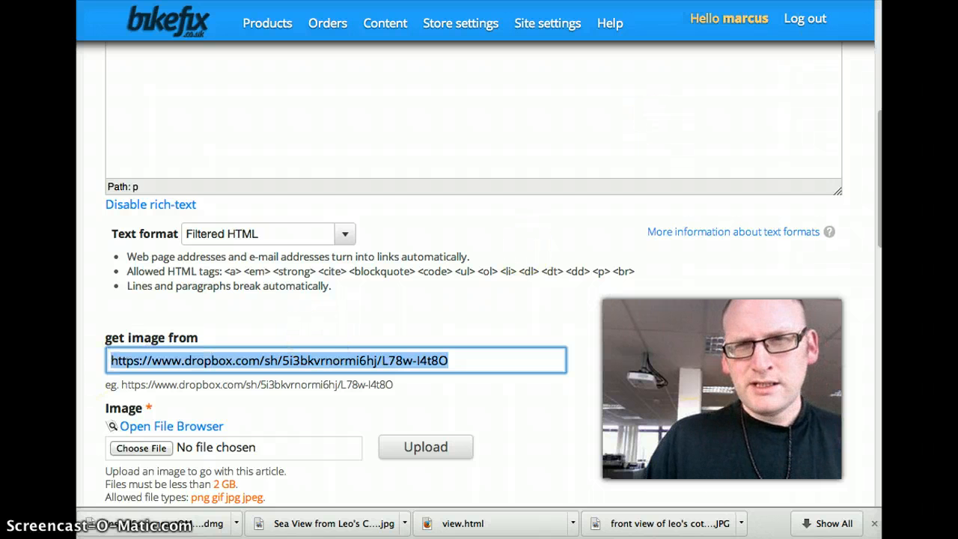
pyautogui.press('super+t')
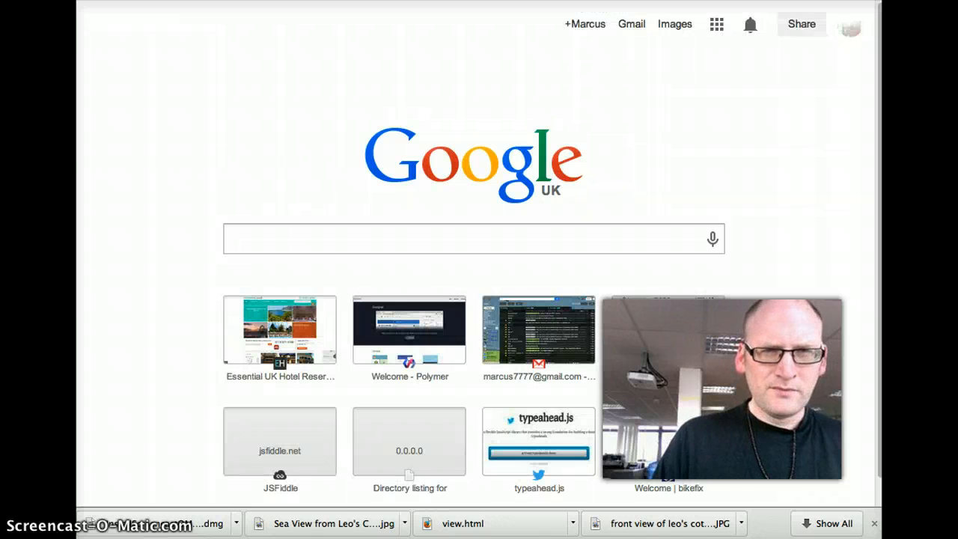
pyautogui.press('Return')
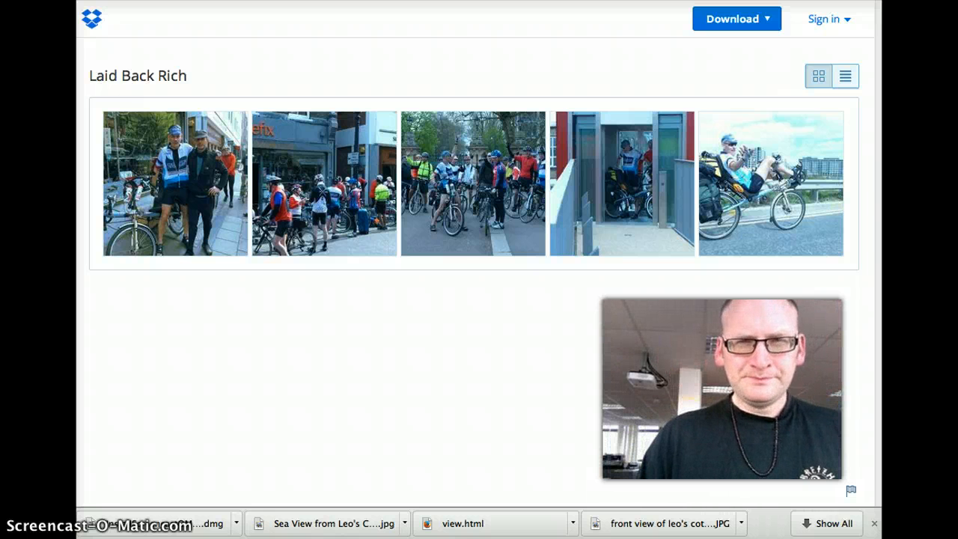
pyautogui.hotkey('ctrl', 'shift', 'Tab')
# - Save the blog post so the site fetches the images from the Dropbox link
pyautogui.scroll(-2, 454, 270)
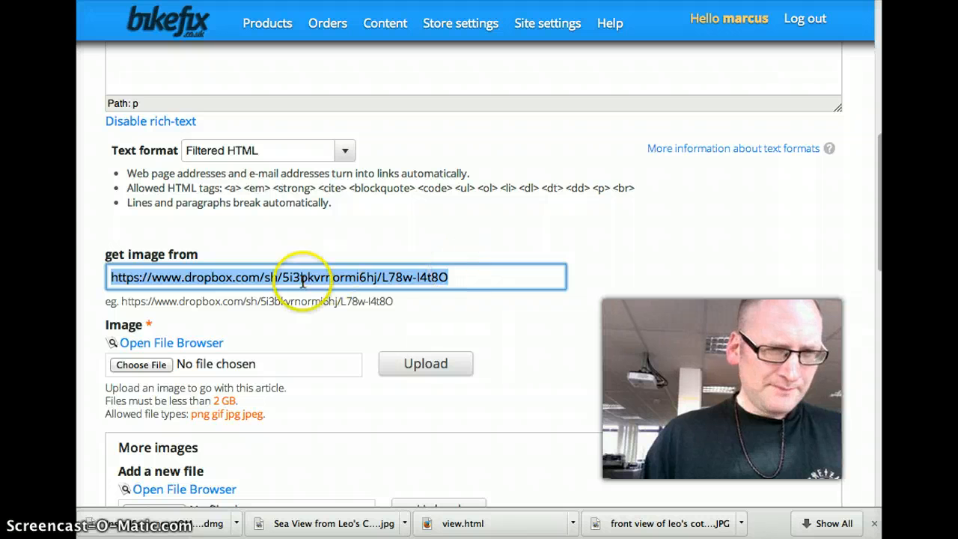
pyautogui.scroll(-10, 417, 302)
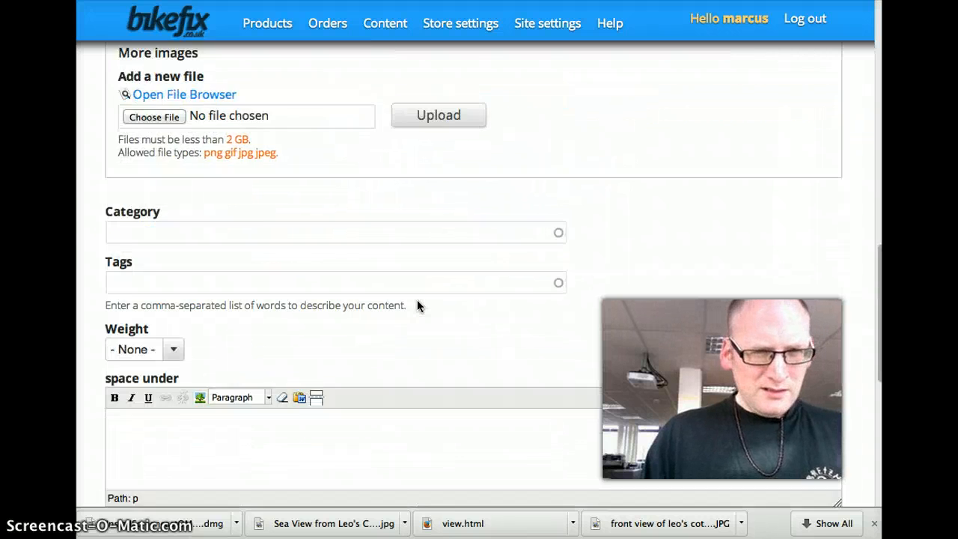
pyautogui.scroll(-11, 417, 299)
pyautogui.click(402, 322)
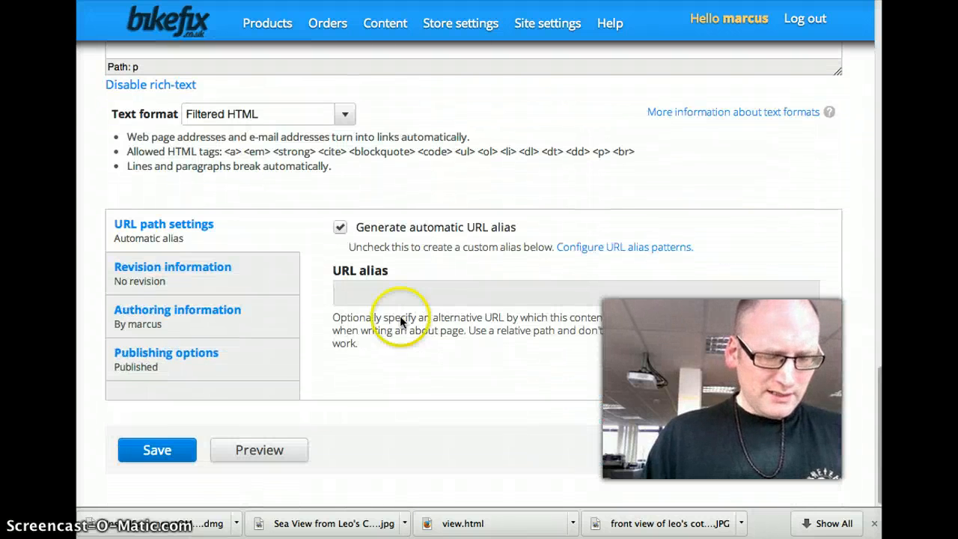
pyautogui.click(156, 451)
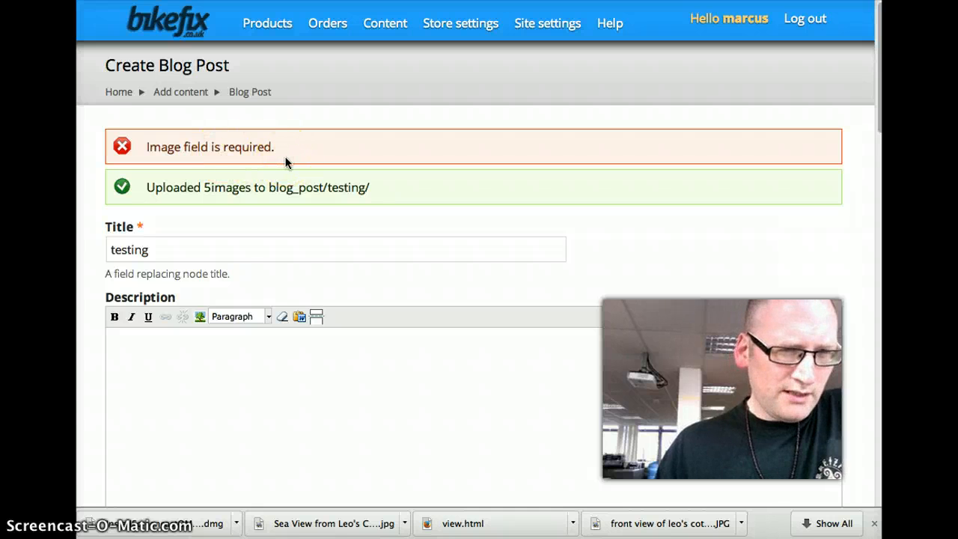
# - Review the messages above the blog post form and clear the Dropbox link from the "get image from" field
pyautogui.scroll(-5, 285, 160)
pyautogui.scroll(-5, 286, 163)
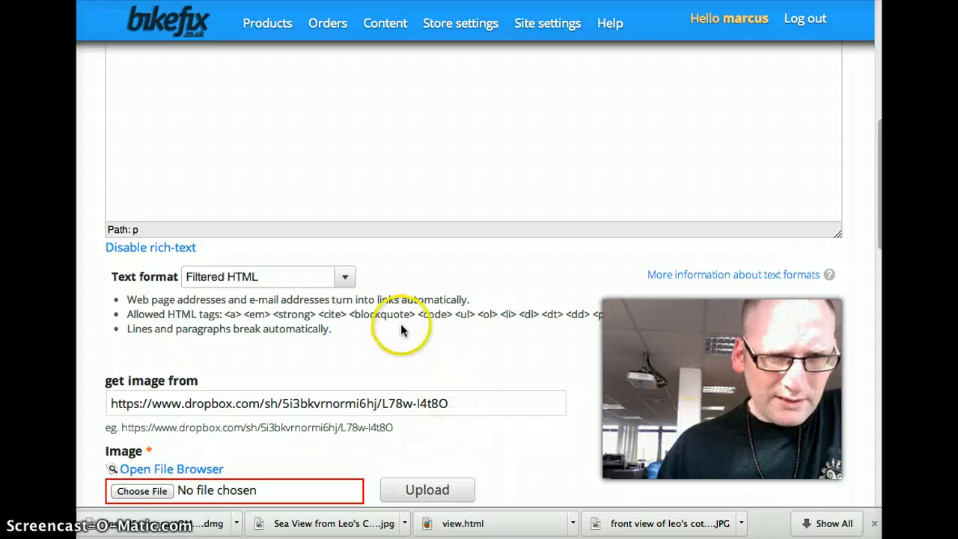
pyautogui.scroll(6, 401, 329)
pyautogui.scroll(4, 397, 331)
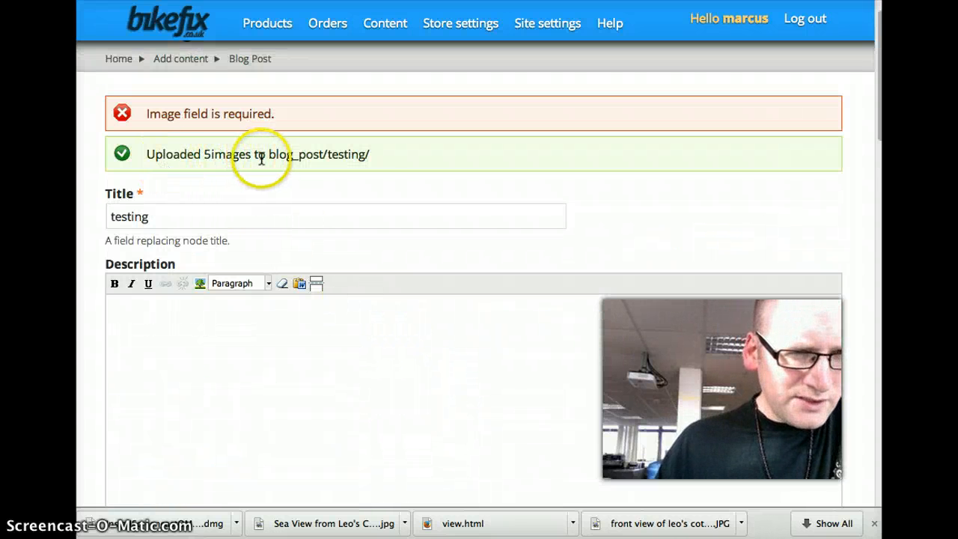
pyautogui.click(211, 154)
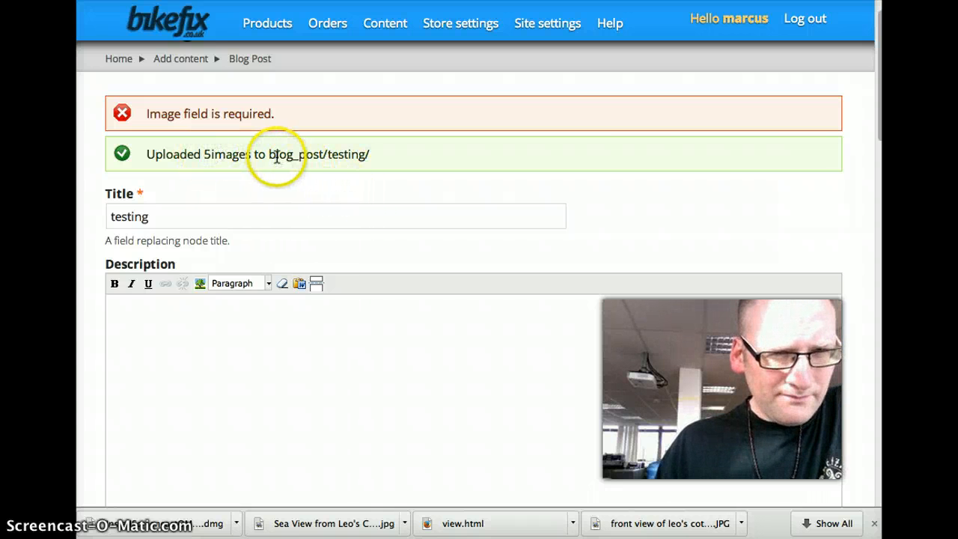
pyautogui.scroll(-10, 374, 161)
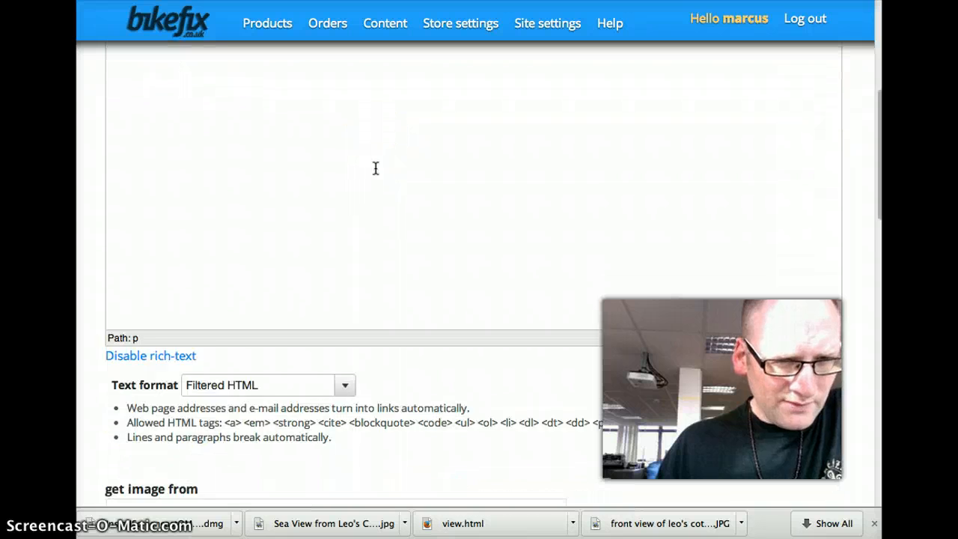
pyautogui.moveTo(452, 425); pyautogui.dragTo(80, 414)
pyautogui.press('BackSpace')
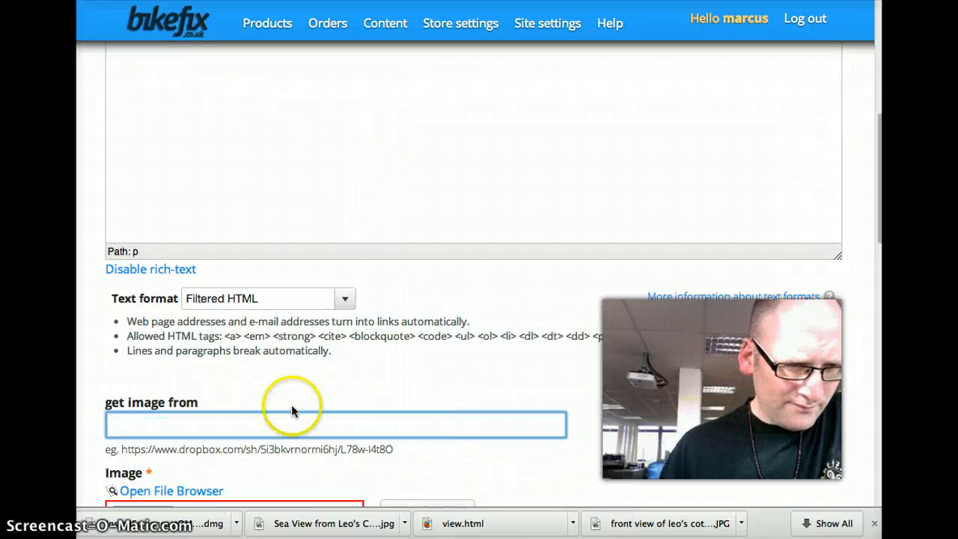
# - Browse the server files for the required Image field and open the testing folder inside blog_post
pyautogui.scroll(-4, 292, 402)
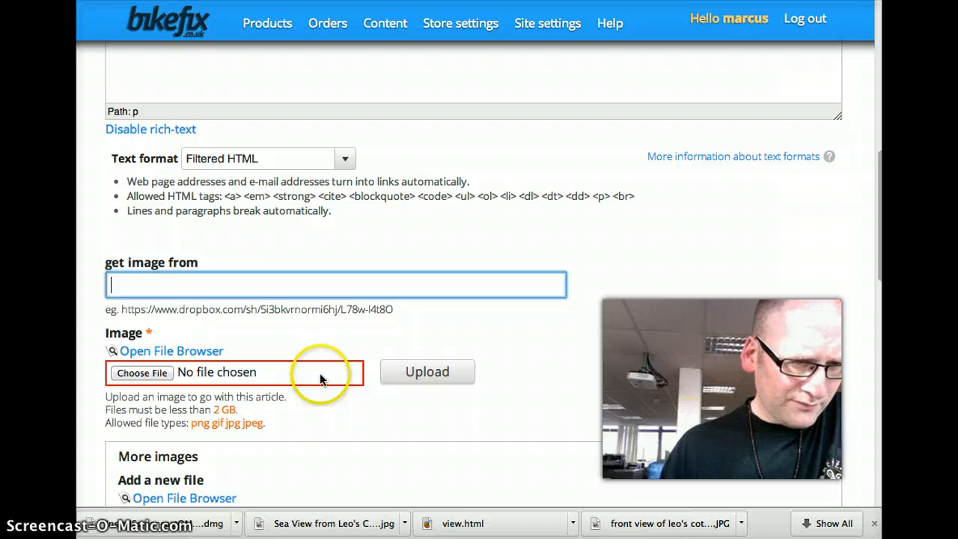
pyautogui.click(160, 353)
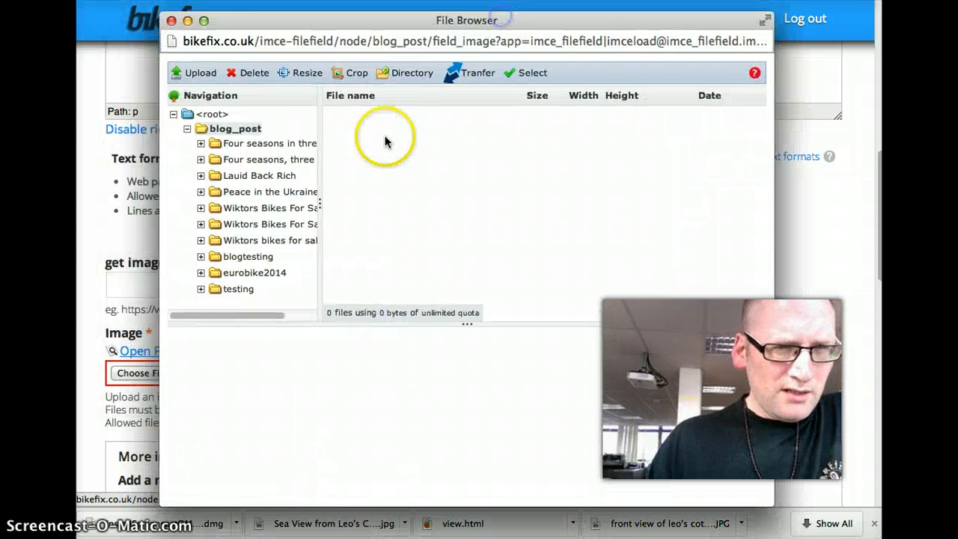
pyautogui.click(244, 289)
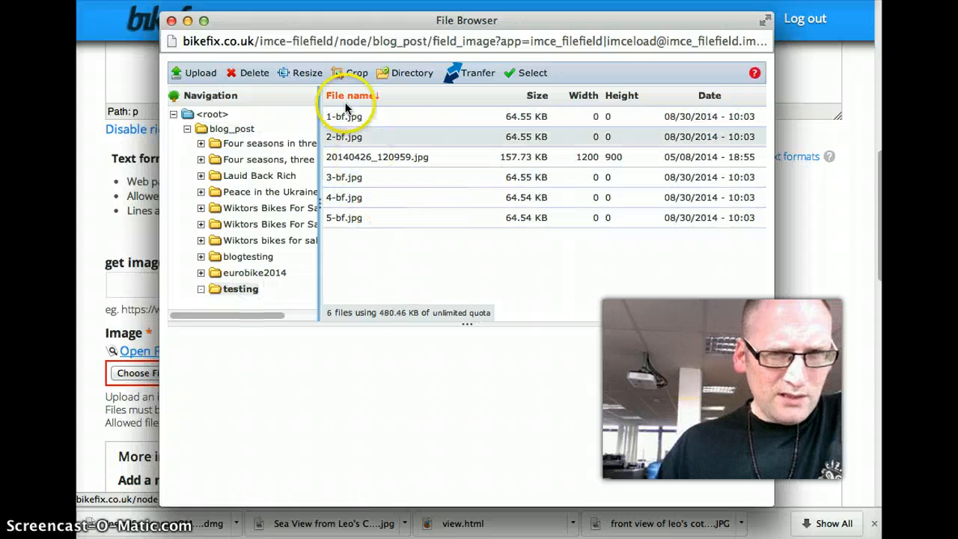
# - Select all files from 1-bf.jpg through 5-bf.jpg and use the selection for the post's Image field
pyautogui.click(359, 118)
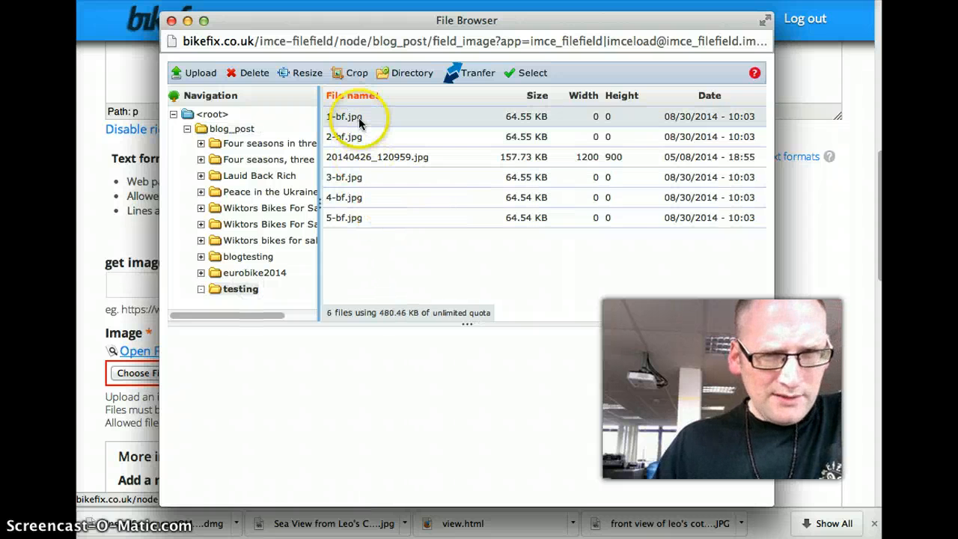
pyautogui.click(382, 156)
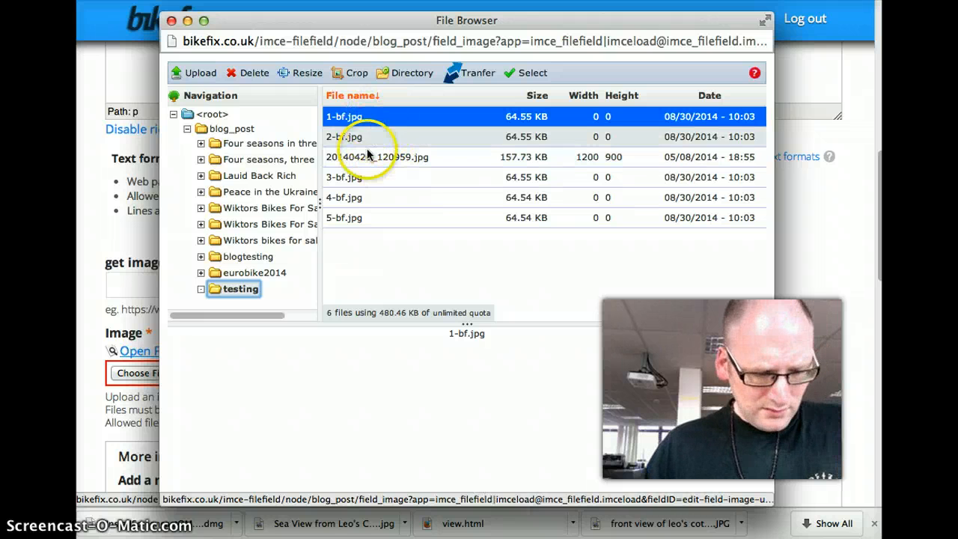
pyautogui.keyDown('shift'); pyautogui.click(363, 219); pyautogui.keyUp('shift')
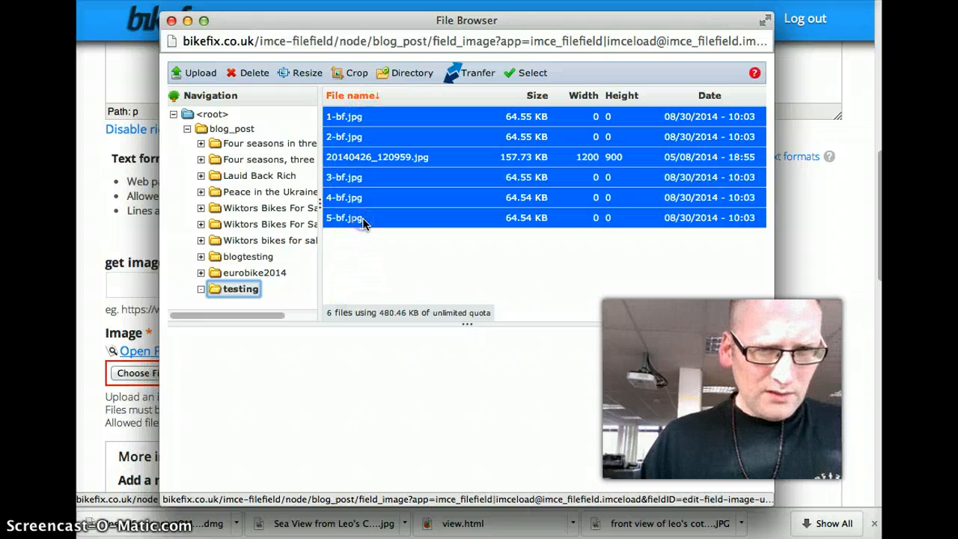
pyautogui.click(374, 119)
pyautogui.keyDown('shift'); pyautogui.click(364, 217); pyautogui.keyUp('shift')
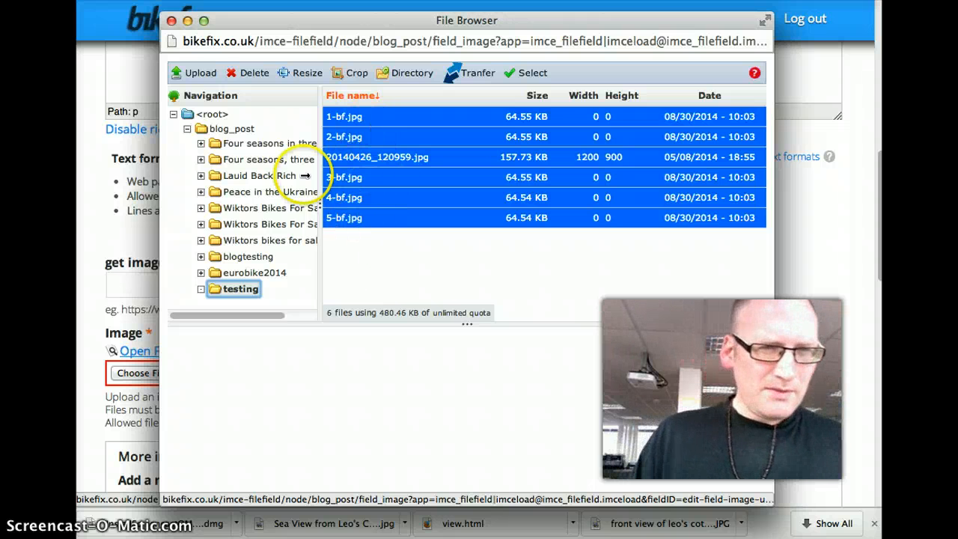
pyautogui.click(534, 73)
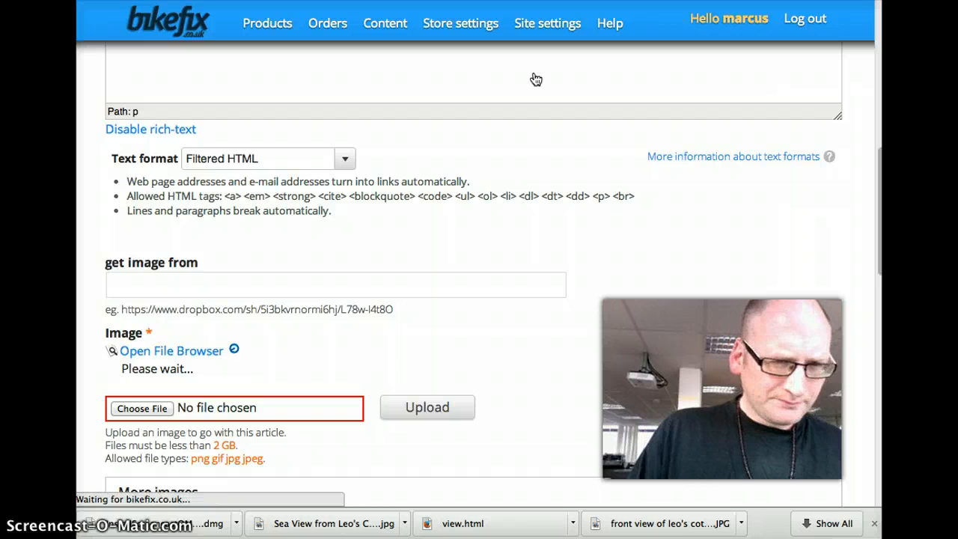
pyautogui.scroll(-3, 361, 266)
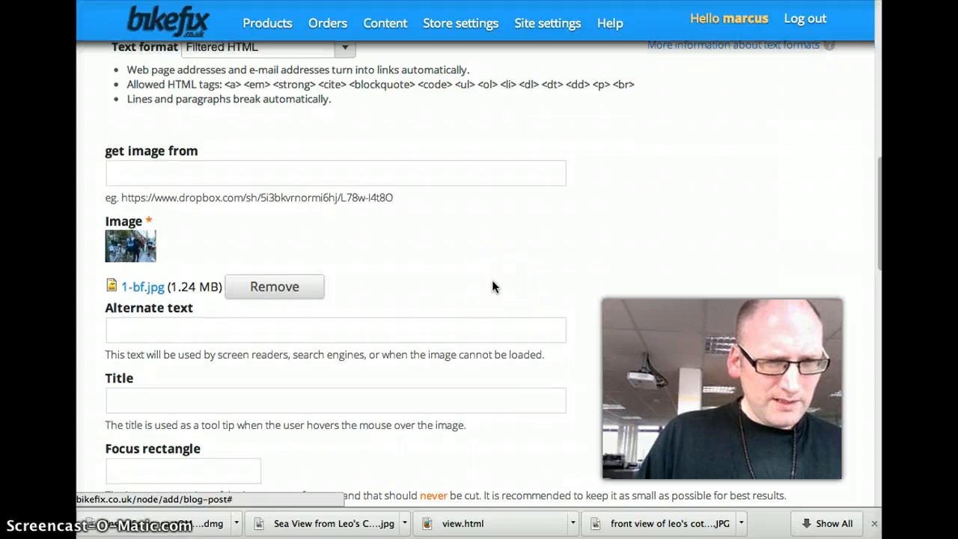
# - Look over the whole blog post form, including the messages, the chosen Image, the More images section and the Category and Tags fields
pyautogui.scroll(-5, 493, 286)
pyautogui.scroll(-14, 491, 286)
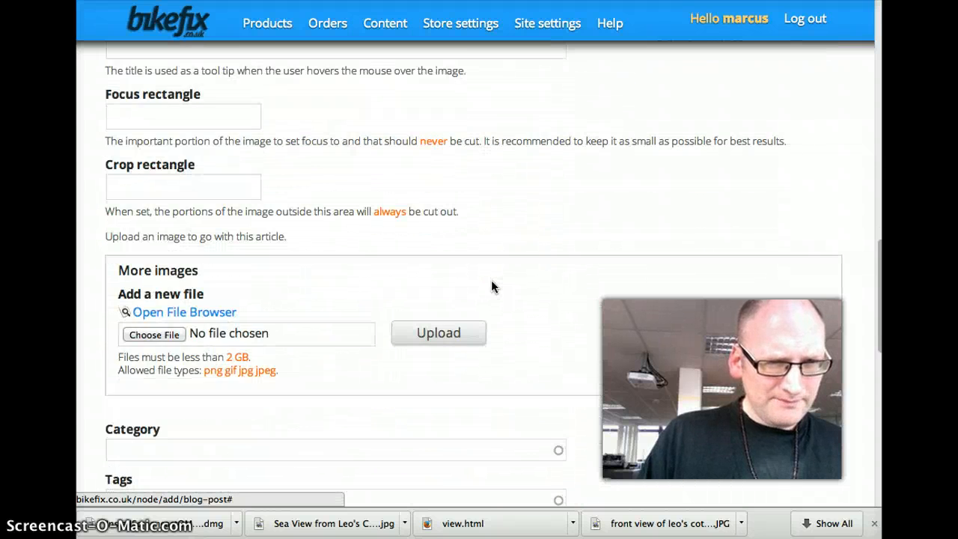
pyautogui.scroll(-4, 492, 286)
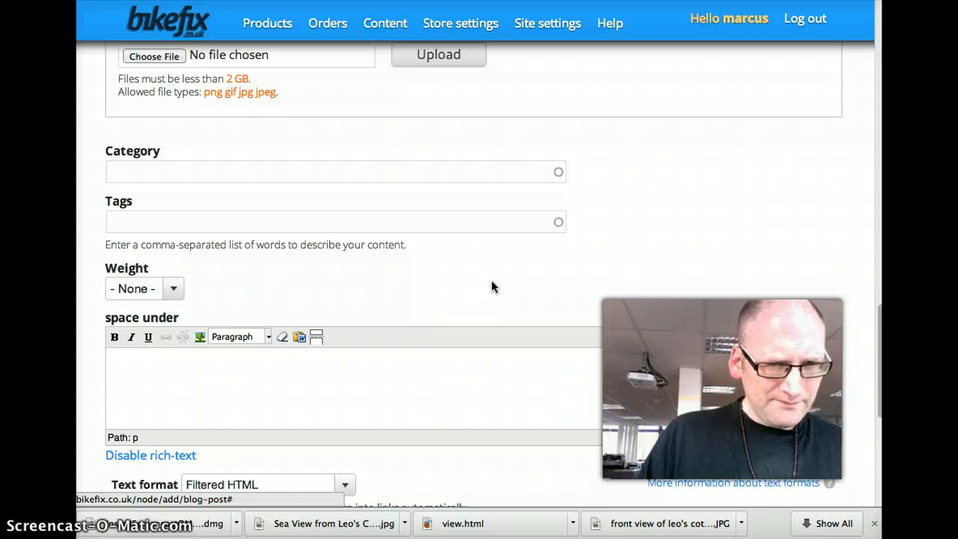
pyautogui.scroll(-4, 491, 280)
pyautogui.scroll(17, 491, 282)
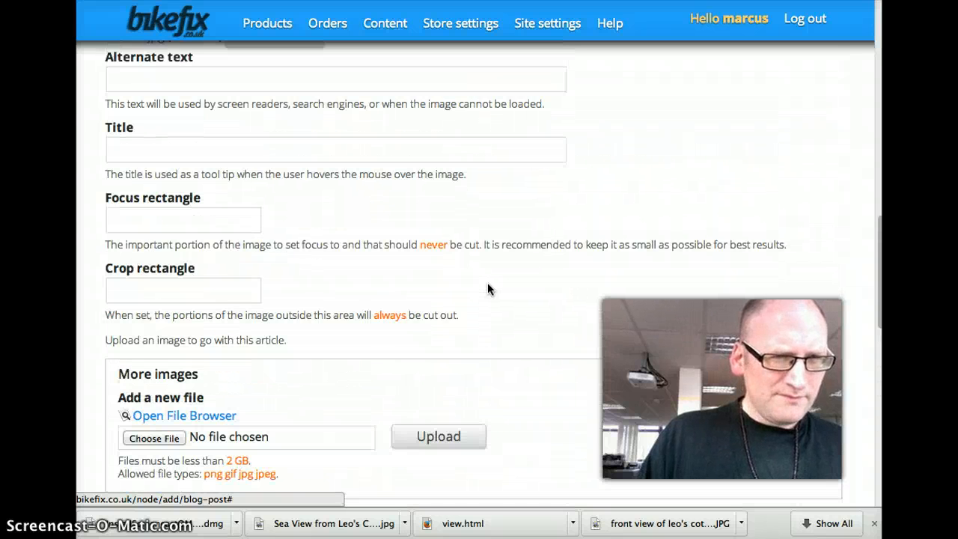
pyautogui.scroll(10, 486, 289)
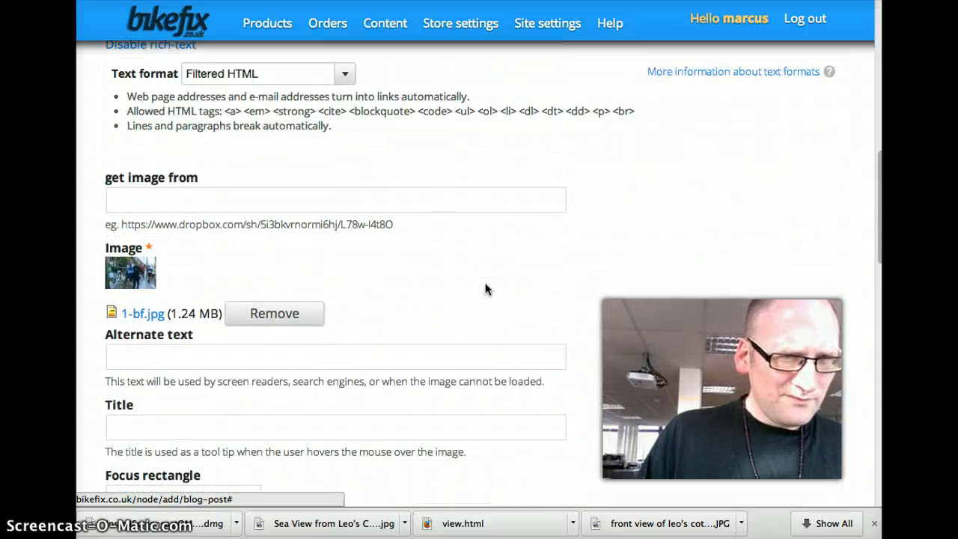
pyautogui.scroll(16, 484, 289)
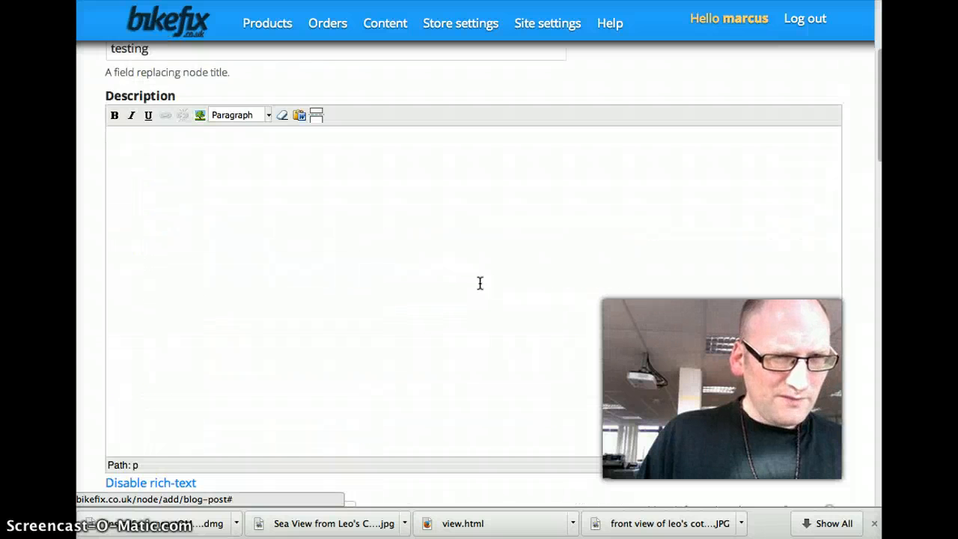
pyautogui.scroll(7, 479, 283)
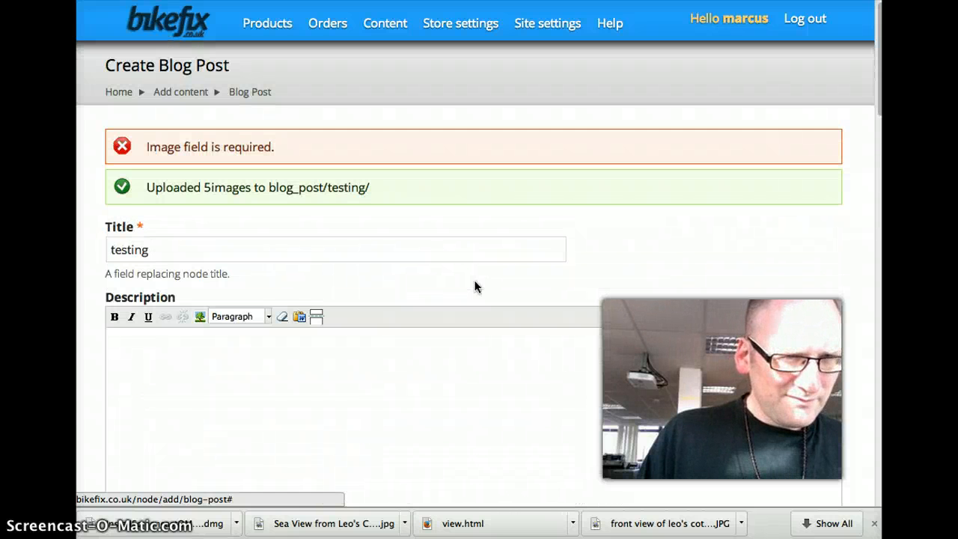
pyautogui.scroll(-16, 475, 284)
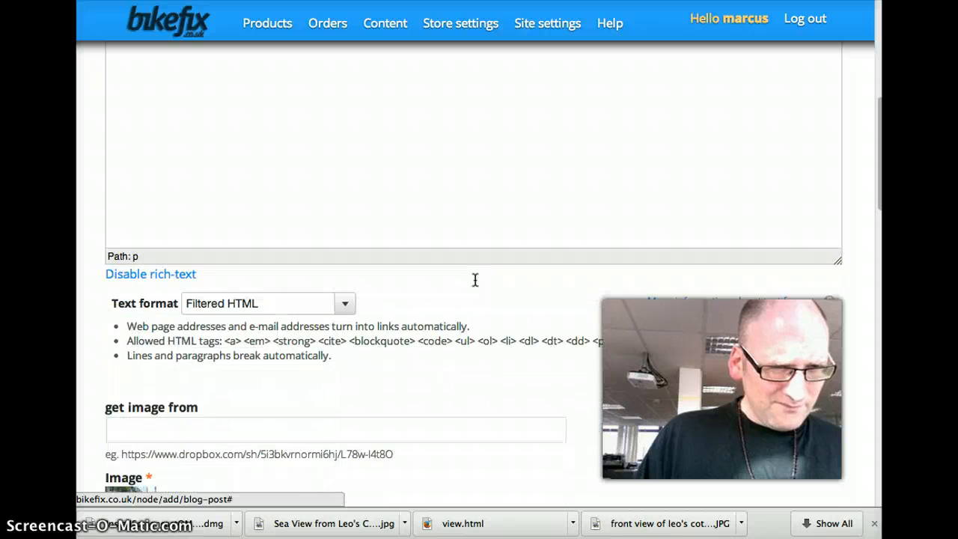
pyautogui.scroll(-6, 475, 279)
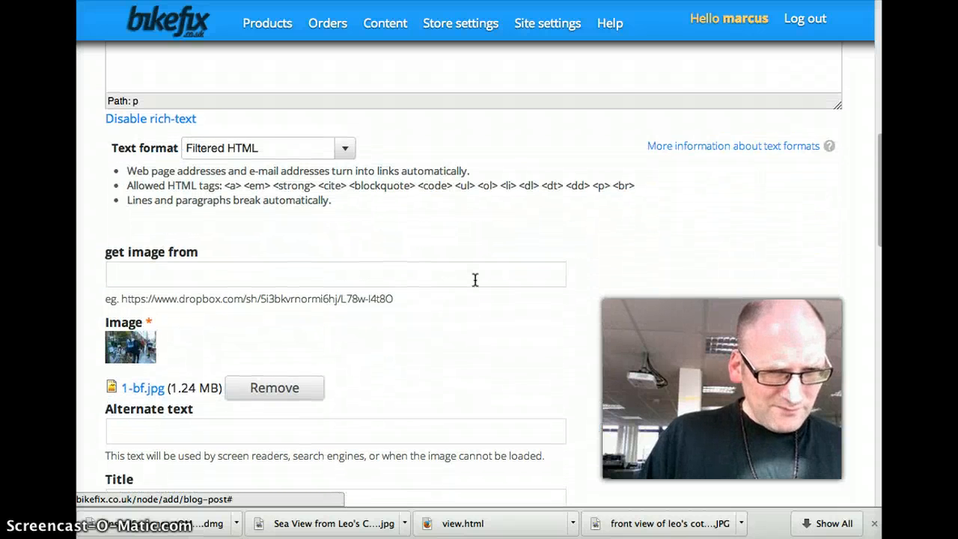
pyautogui.scroll(-4, 487, 306)
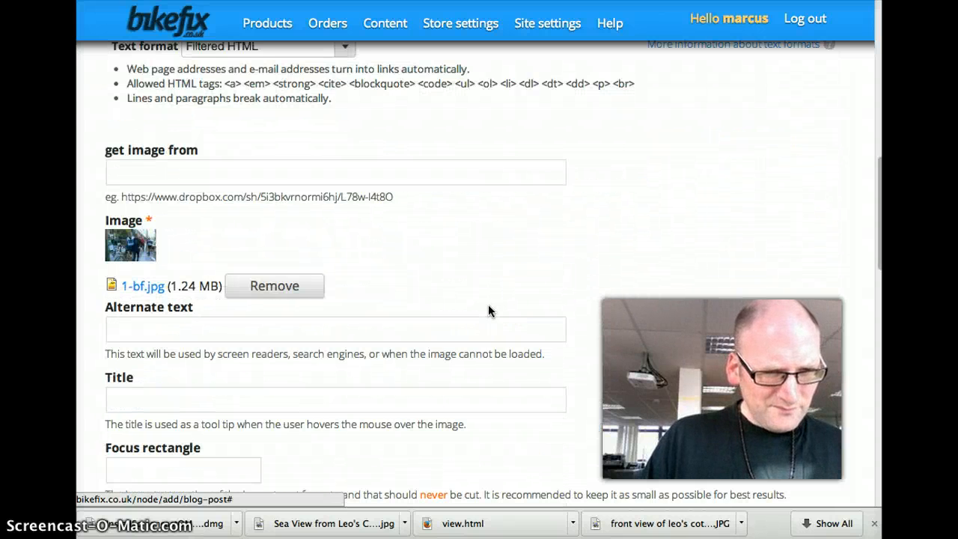
pyautogui.scroll(3, 488, 306)
pyautogui.scroll(-1, 488, 311)
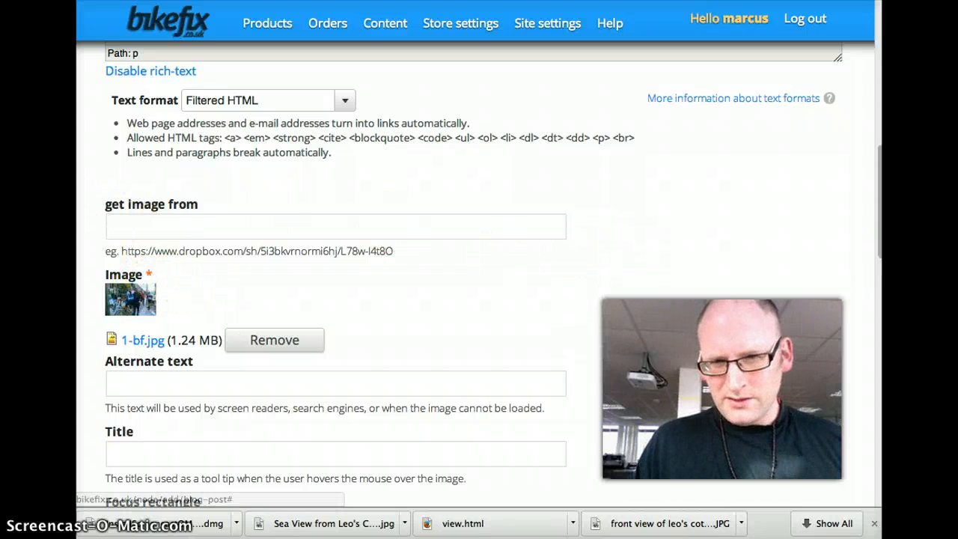
pyautogui.moveTo(879, 247); pyautogui.dragTo(875, 282)
pyautogui.scroll(-7, 860, 417)
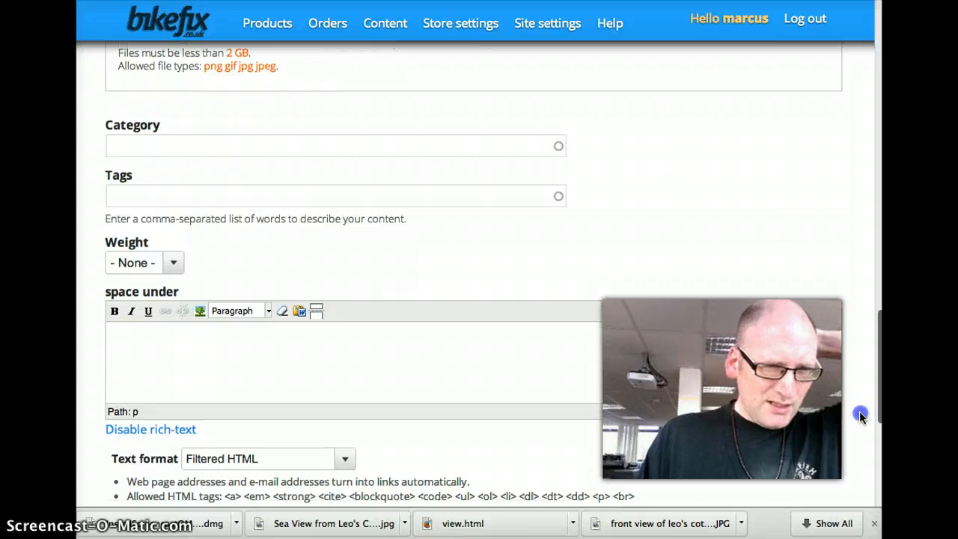
pyautogui.scroll(8, 853, 434)
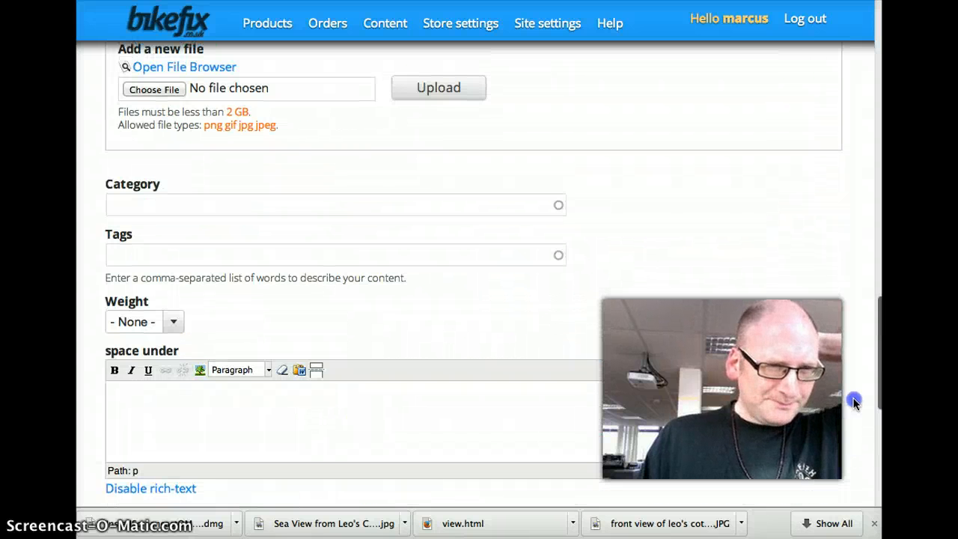
pyautogui.scroll(10, 853, 402)
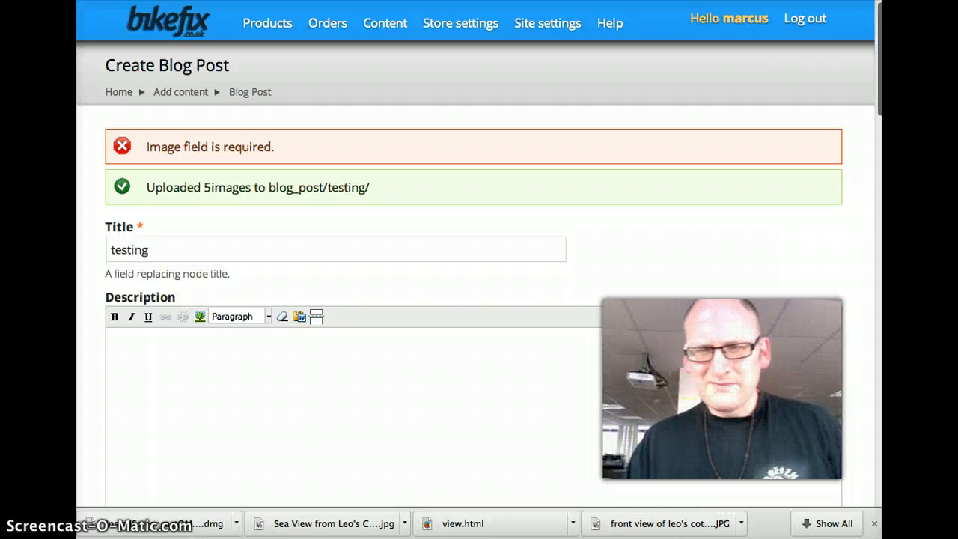
# - Browse the server files for More images and add the range from 2-bf.jpg through 5-bf.jpg, including 20140426_120959.jpg, from the testing folder
pyautogui.moveTo(877, 55); pyautogui.dragTo(860, 286)
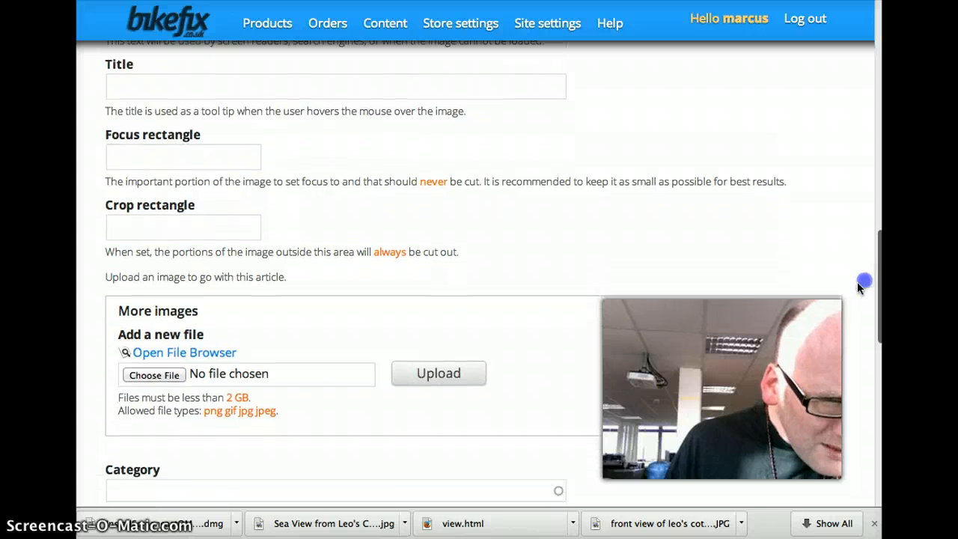
pyautogui.click(198, 355)
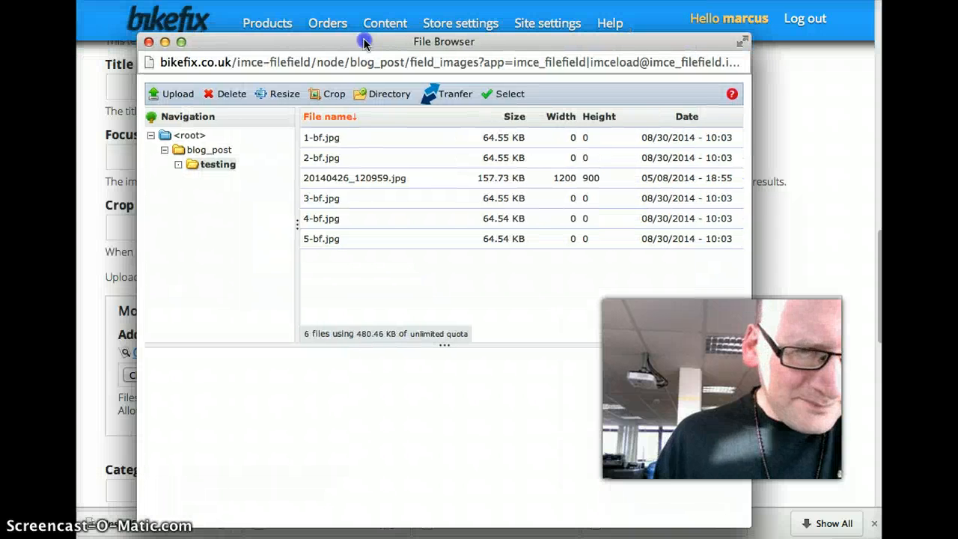
pyautogui.click(334, 160)
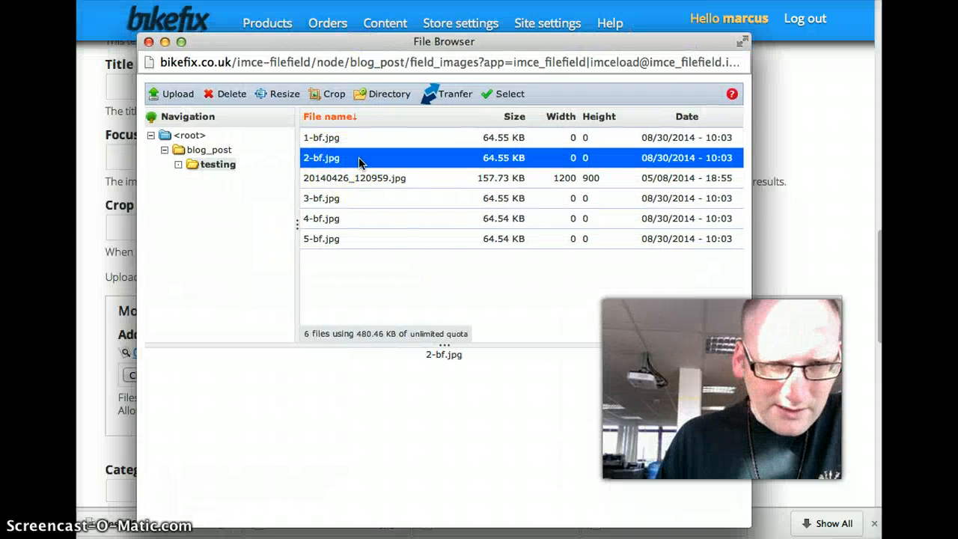
pyautogui.hotkey('shift', 'Down')
pyautogui.hotkey('shift', 'Down')
pyautogui.hotkey('shift', 'Down')
pyautogui.hotkey('shift', 'Down')
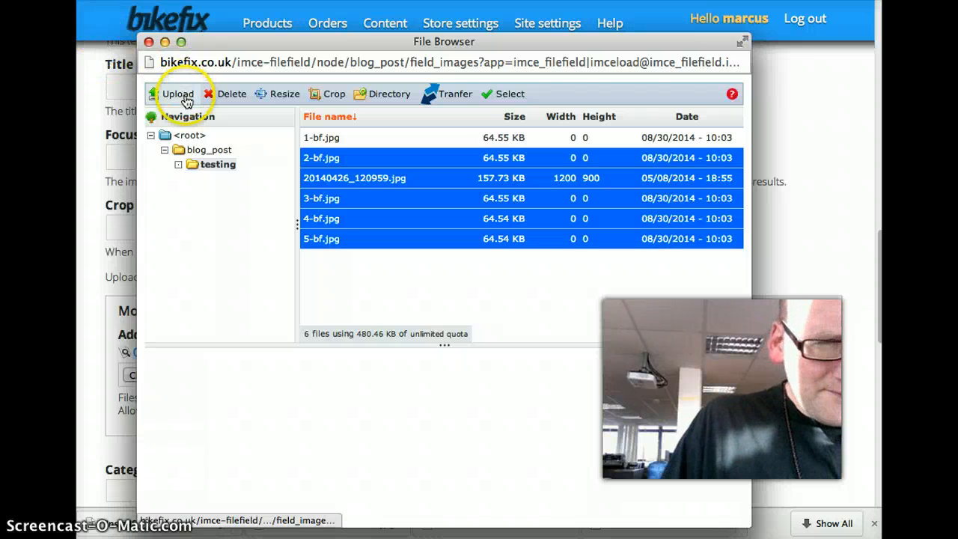
pyautogui.click(503, 94)
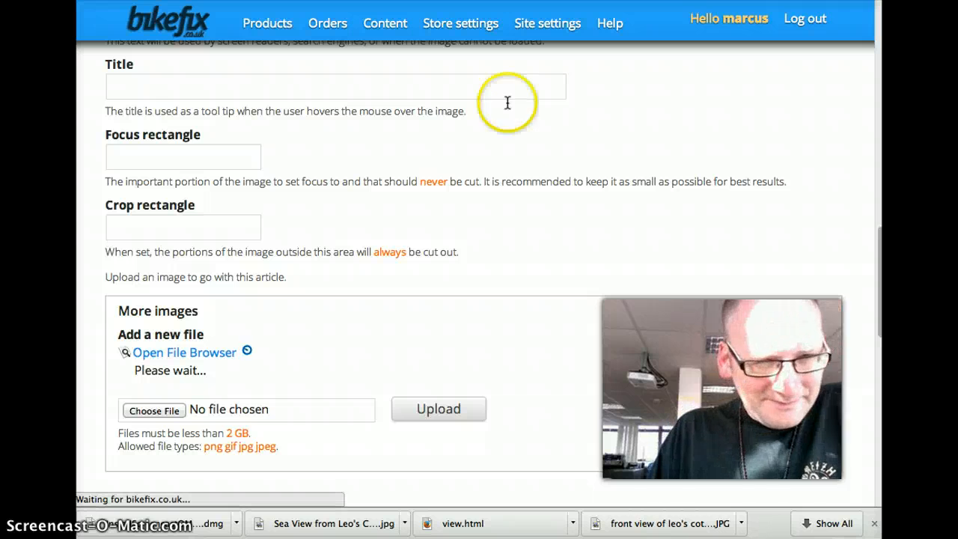
pyautogui.click(483, 145)
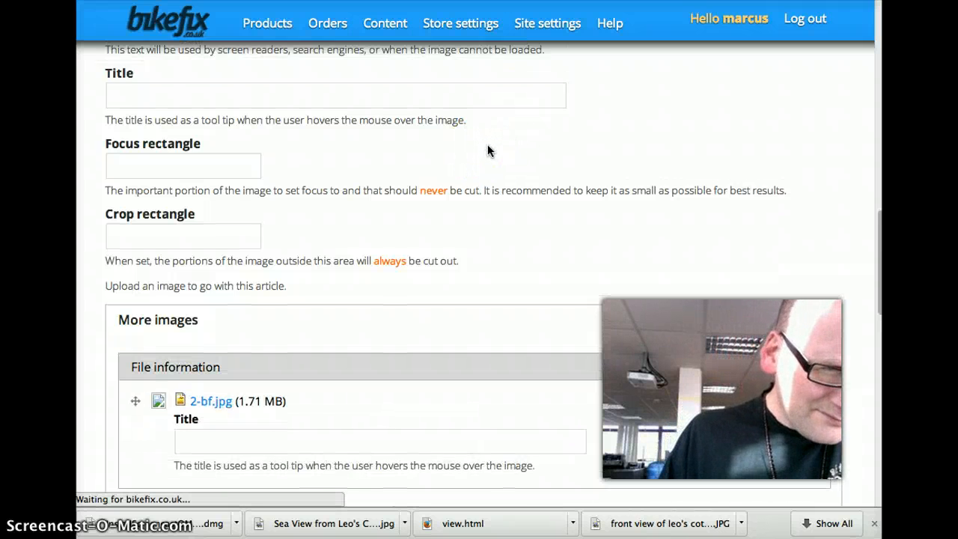
# - Review the main Image and the file entries listed under More images in the blog post form
pyautogui.scroll(4, 487, 147)
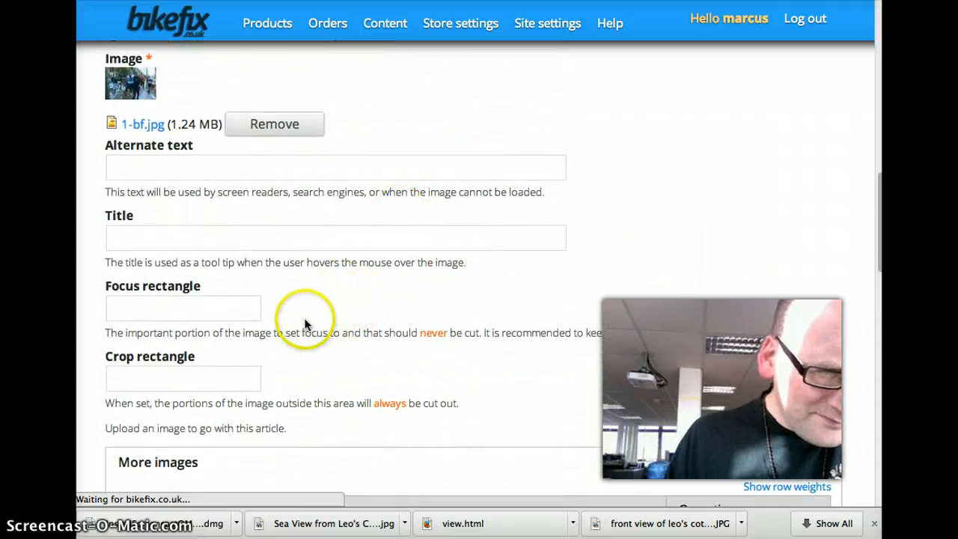
pyautogui.scroll(-1, 666, 315)
pyautogui.scroll(1, 666, 315)
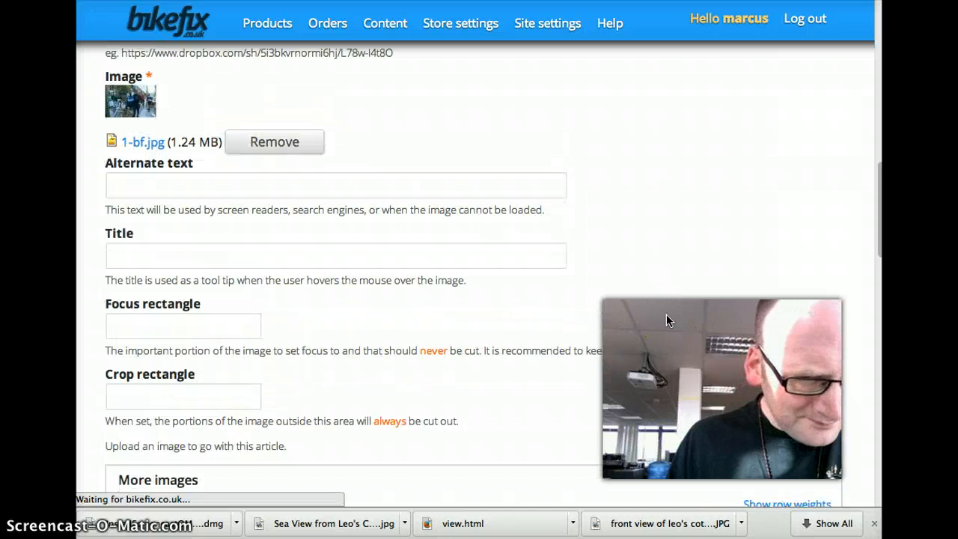
pyautogui.scroll(-5, 666, 315)
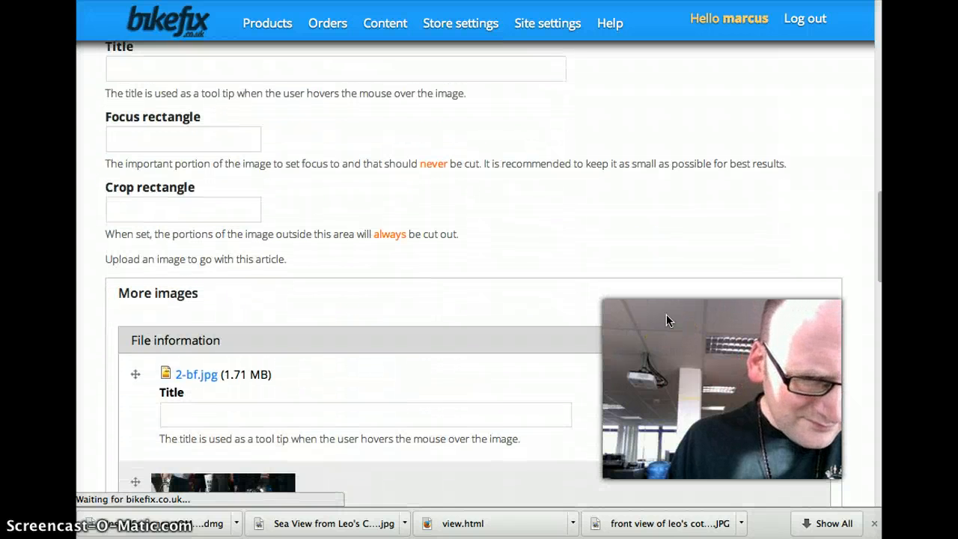
pyautogui.scroll(-6, 666, 315)
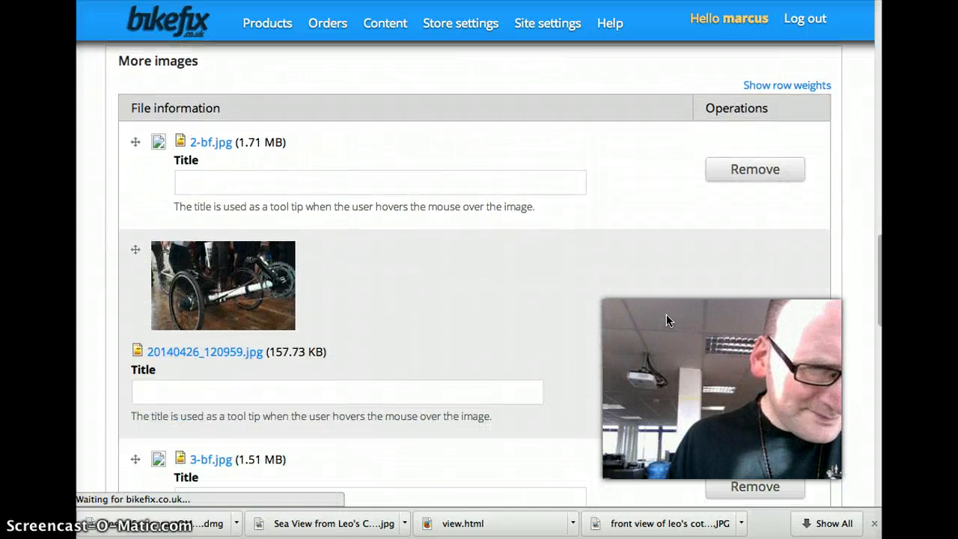
pyautogui.scroll(-4, 666, 315)
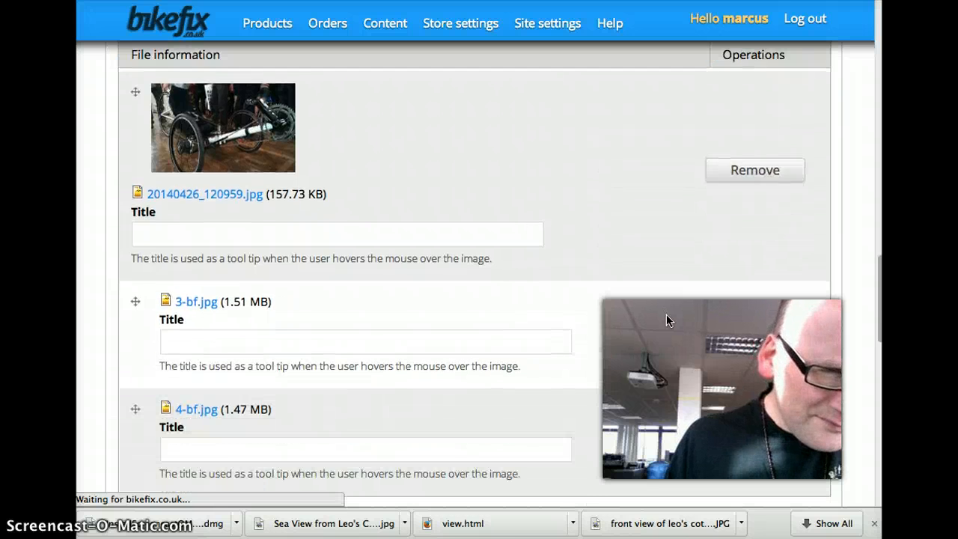
pyautogui.scroll(-9, 665, 314)
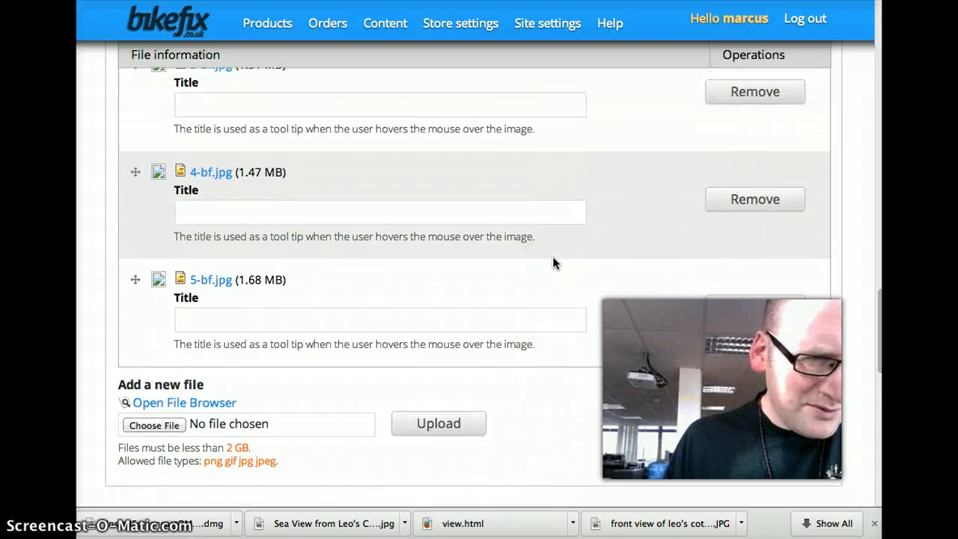
pyautogui.scroll(5, 552, 256)
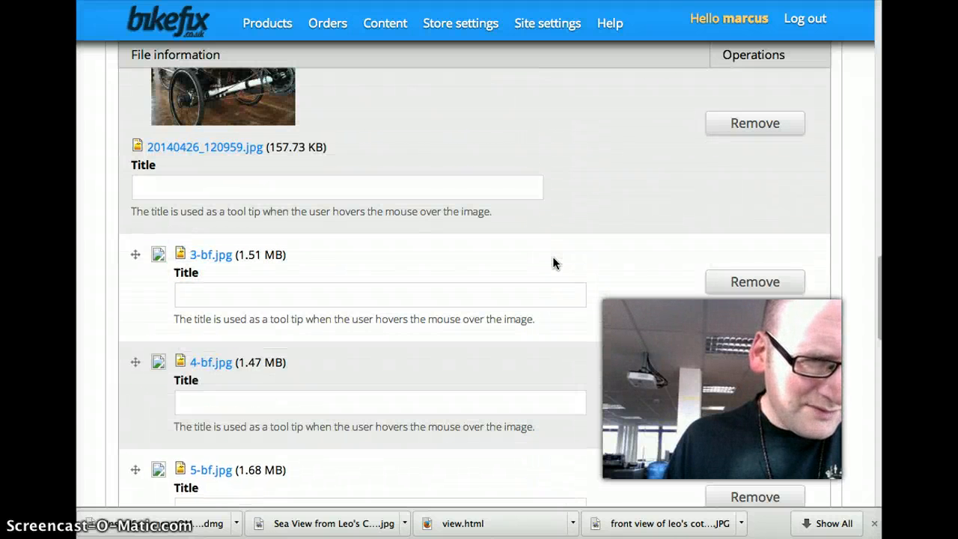
pyautogui.scroll(4, 552, 263)
pyautogui.scroll(-3, 552, 263)
pyautogui.scroll(-8, 554, 259)
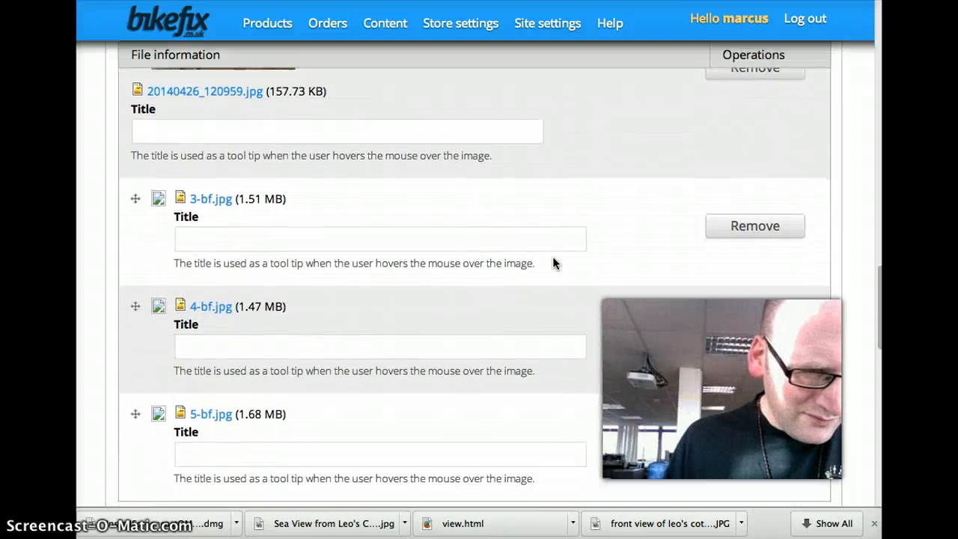
# - Save the testing blog post with its main image and the additional images
pyautogui.scroll(-7, 553, 261)
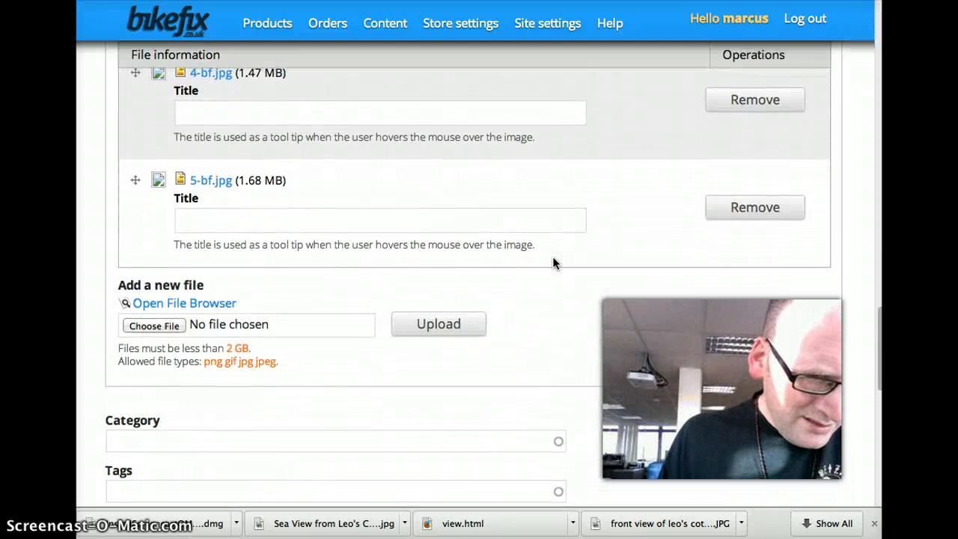
pyautogui.scroll(-11, 553, 261)
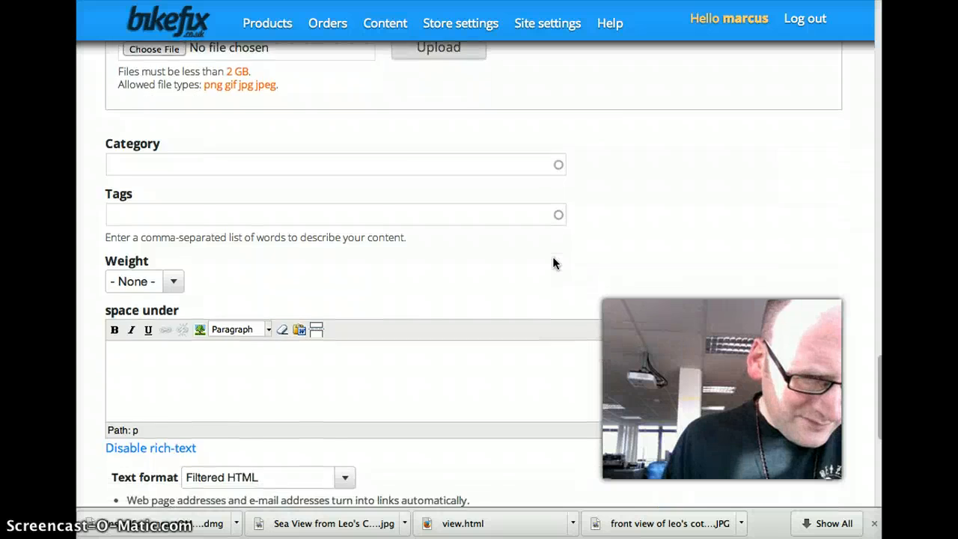
pyautogui.click(546, 270)
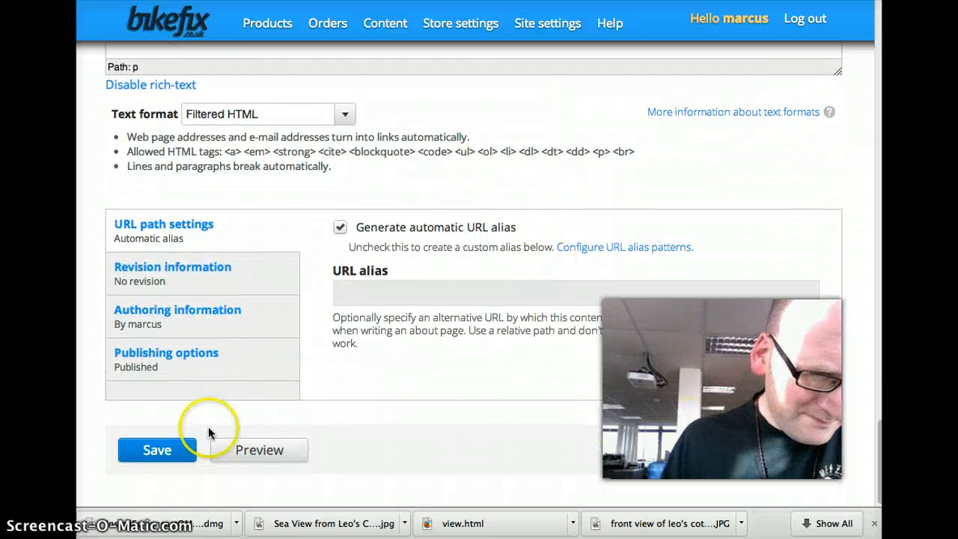
pyautogui.click(142, 449)
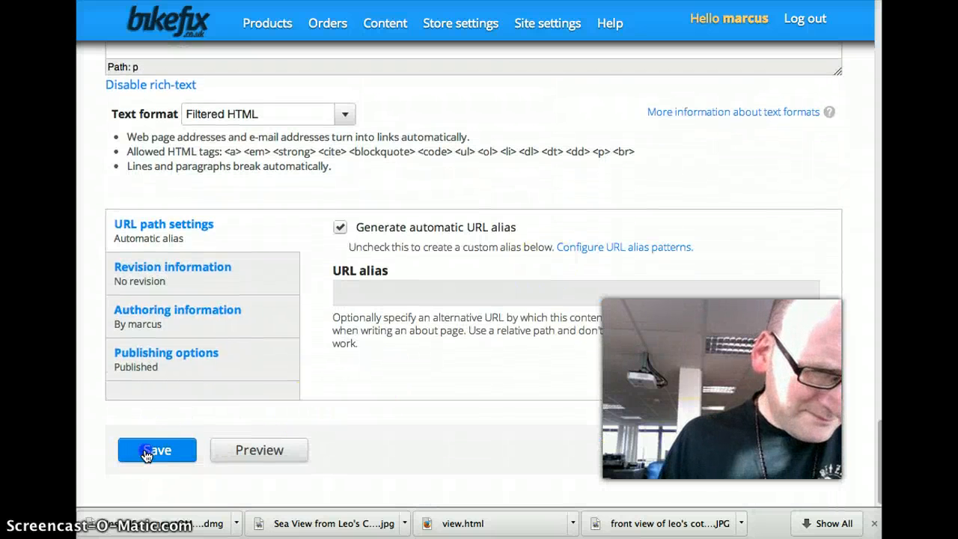
pyautogui.click(298, 405)
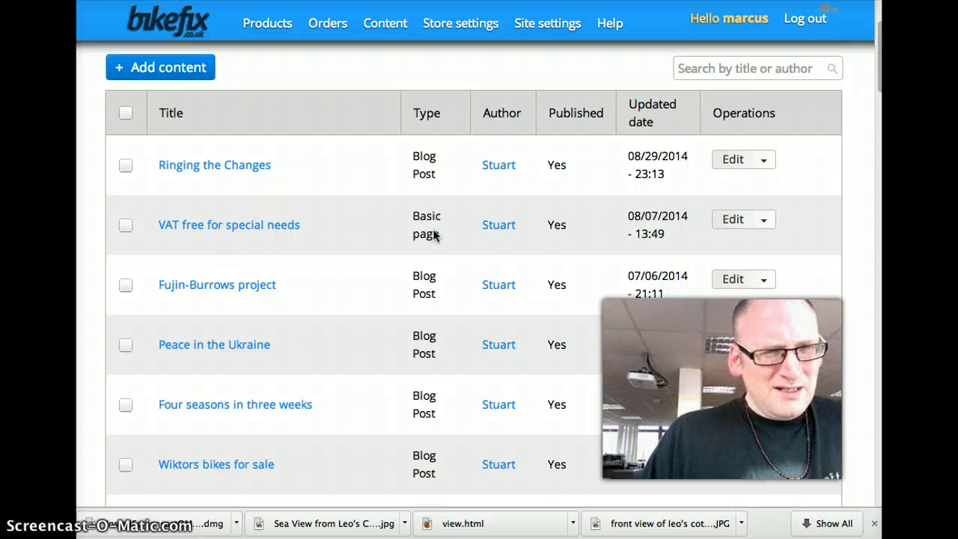
# - Start writing another blog post from the site's content actions
pyautogui.click(382, 25)
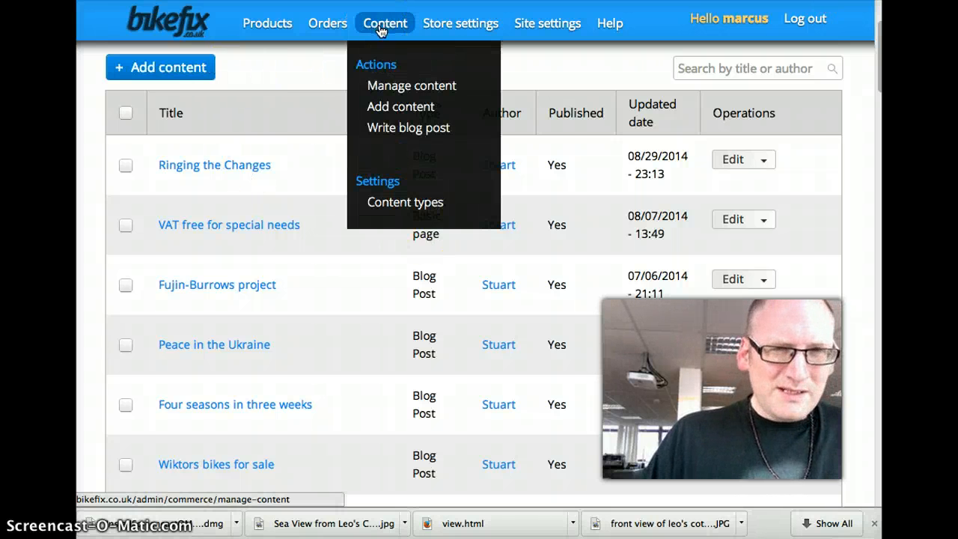
pyautogui.click(404, 132)
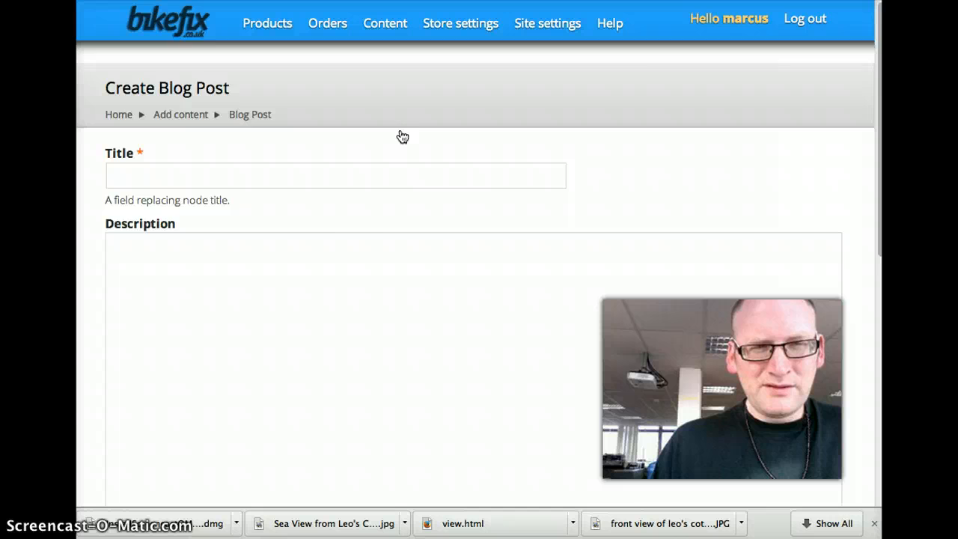
pyautogui.click(359, 216)
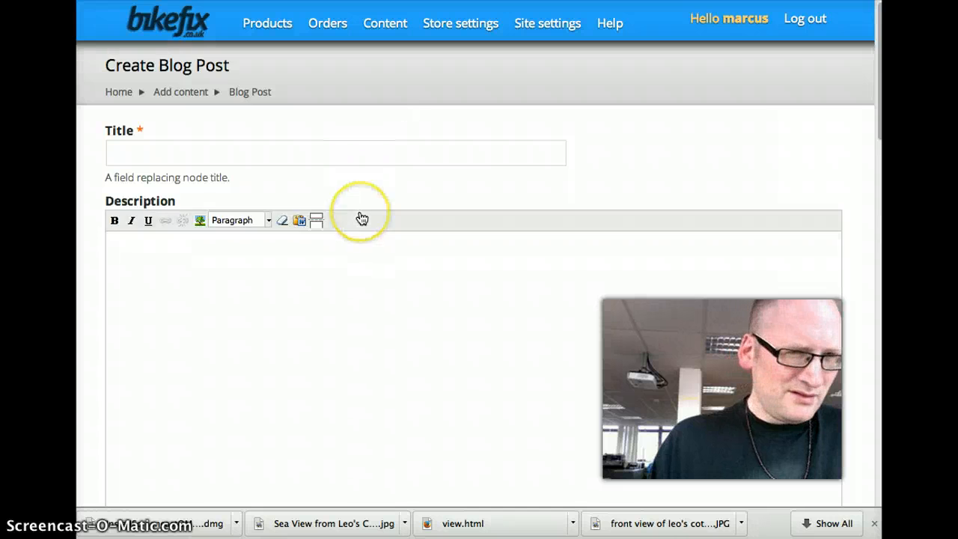
# - Browse the server files for the main Image field and use 1-bf.jpg from the testing folder
pyautogui.scroll(-3, 361, 218)
pyautogui.scroll(-5, 361, 217)
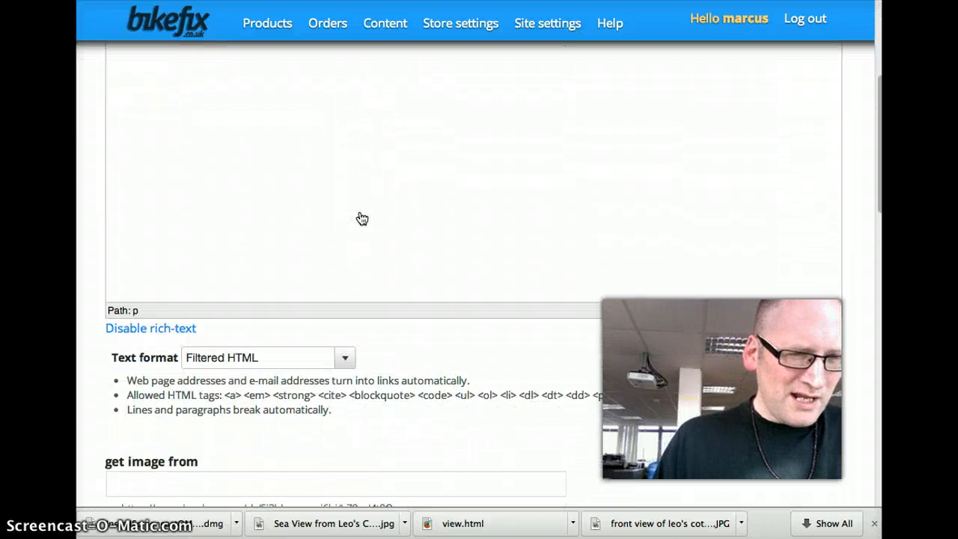
pyautogui.scroll(-4, 362, 218)
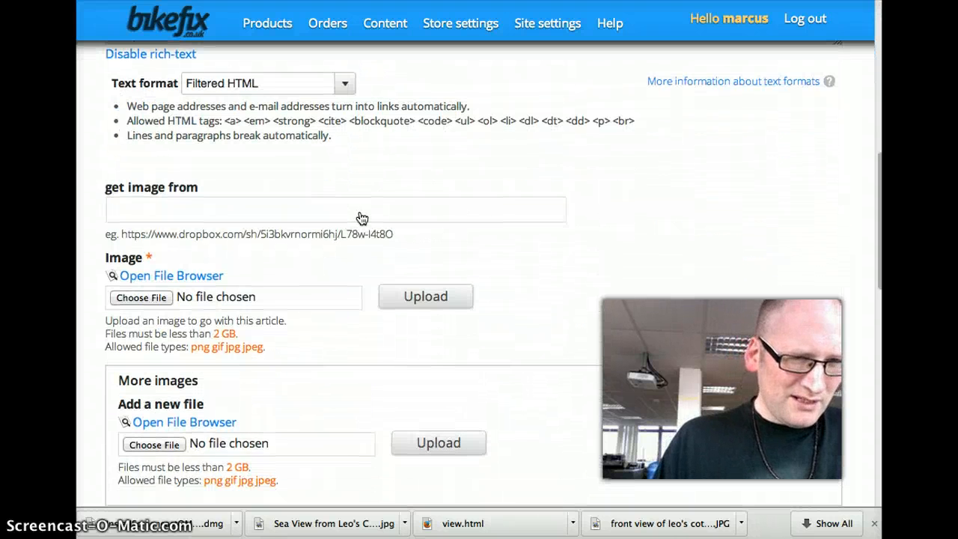
pyautogui.click(169, 276)
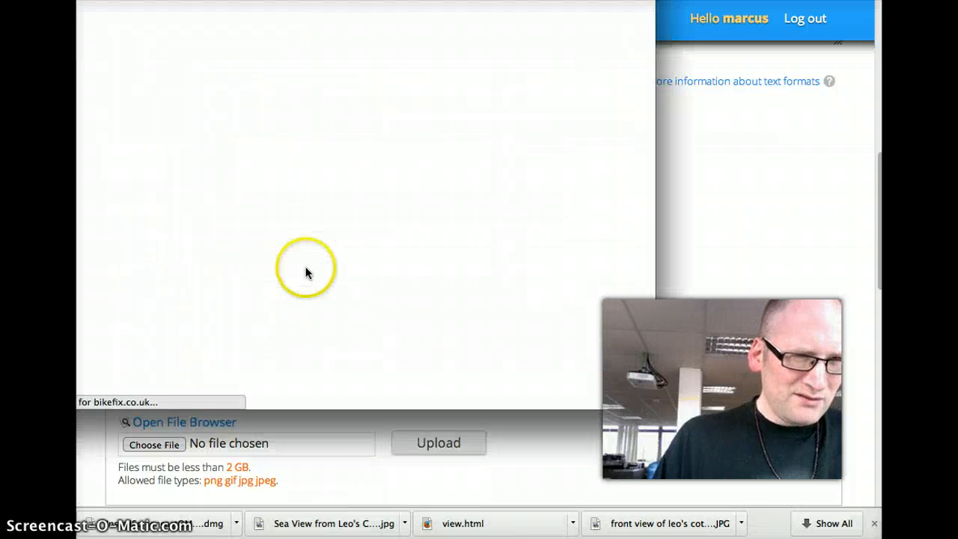
pyautogui.click(239, 19)
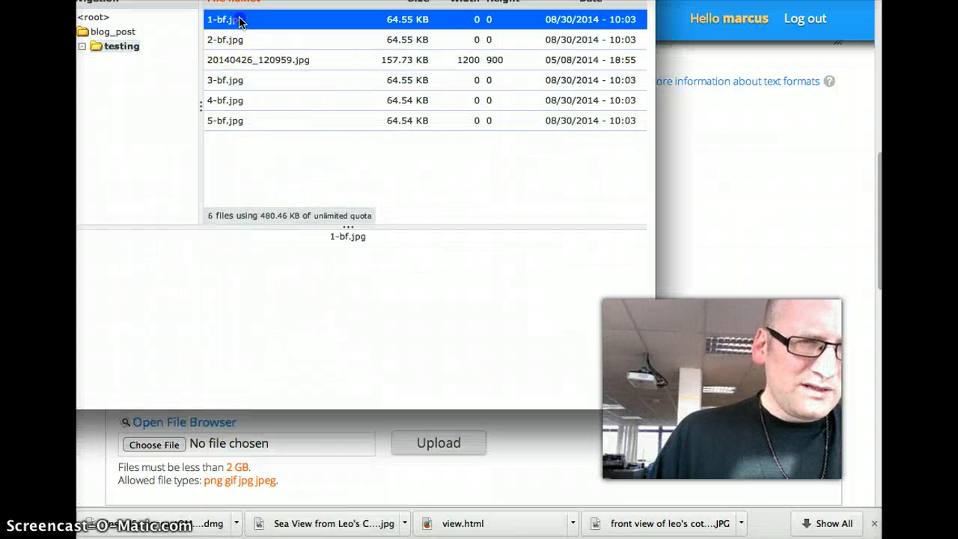
pyautogui.moveTo(269, 0); pyautogui.dragTo(423, 105)
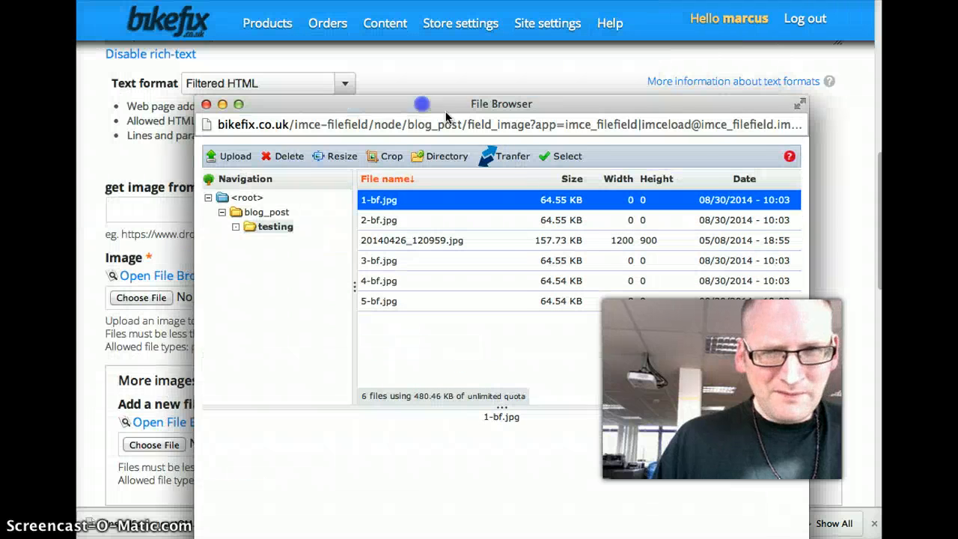
pyautogui.click(561, 156)
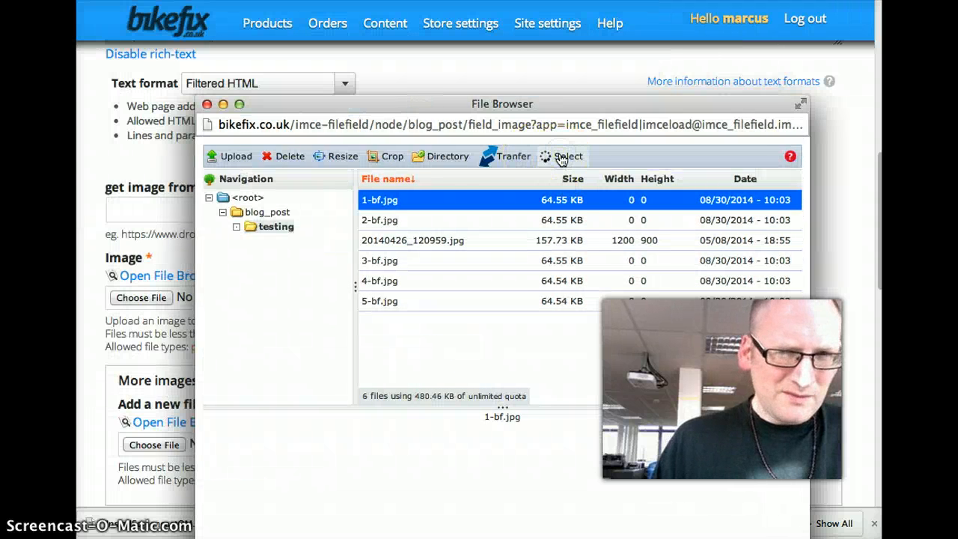
pyautogui.scroll(-2, 469, 191)
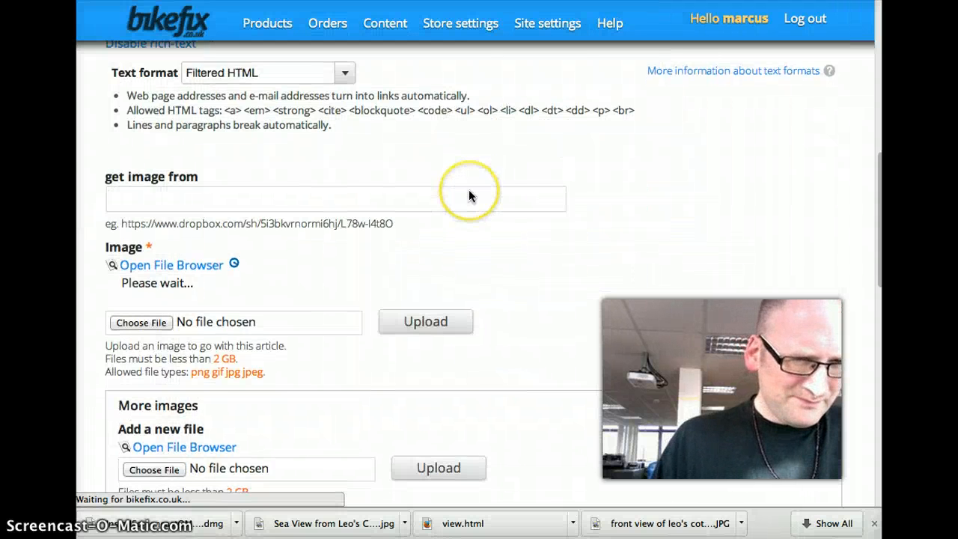
# - Examine the main image's Alternate text, Title, Focus rectangle and Crop rectangle fields
pyautogui.scroll(-4, 470, 196)
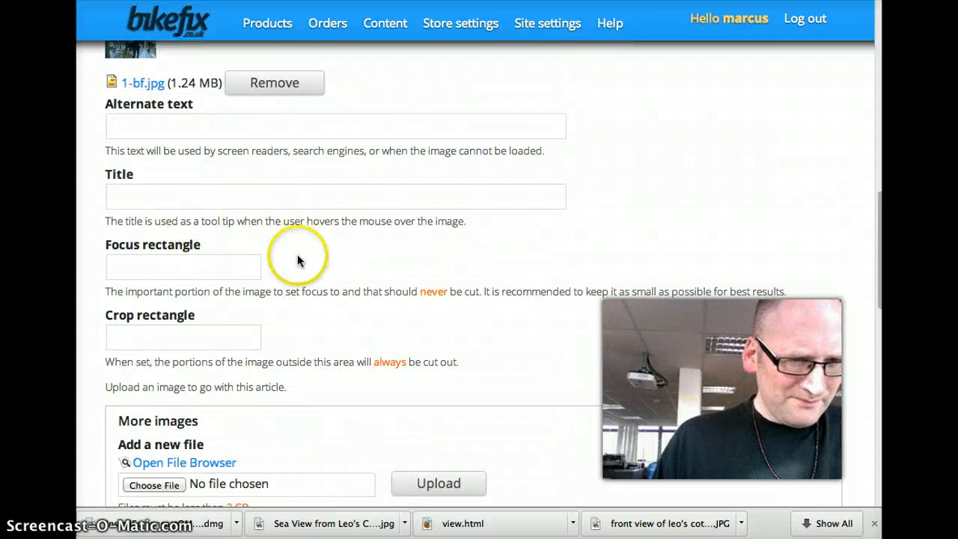
pyautogui.scroll(-2, 298, 256)
pyautogui.scroll(2, 298, 258)
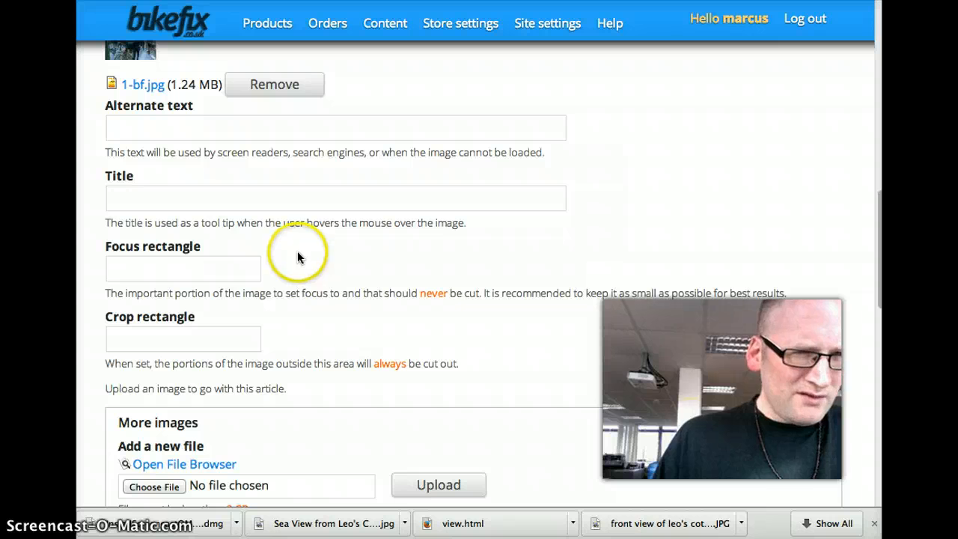
pyautogui.click(192, 198)
pyautogui.click(184, 270)
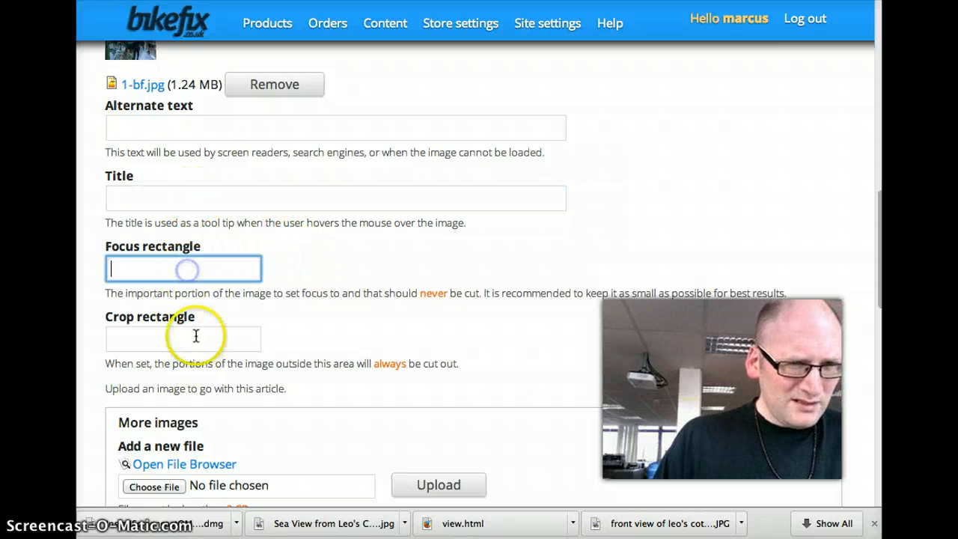
pyautogui.click(196, 340)
pyautogui.scroll(-2, 257, 371)
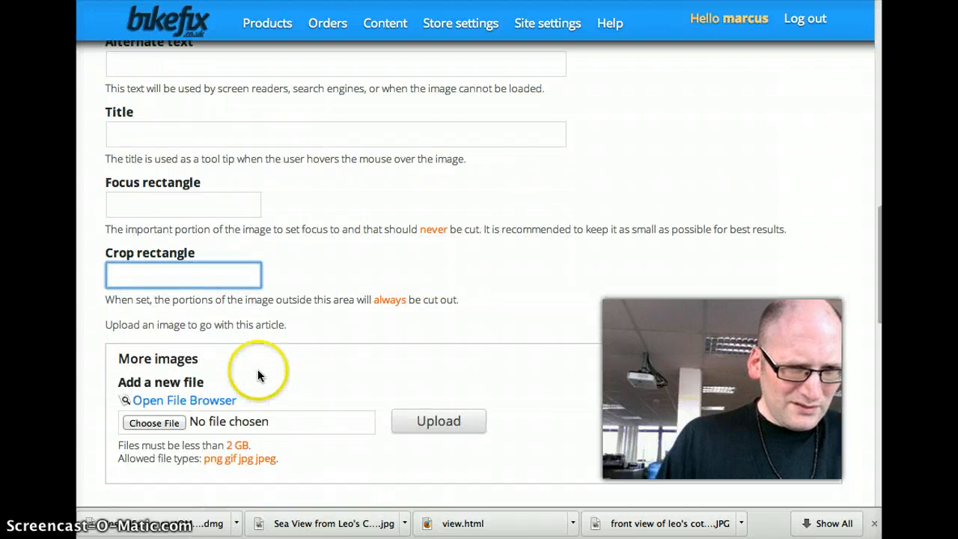
pyautogui.scroll(3, 346, 278)
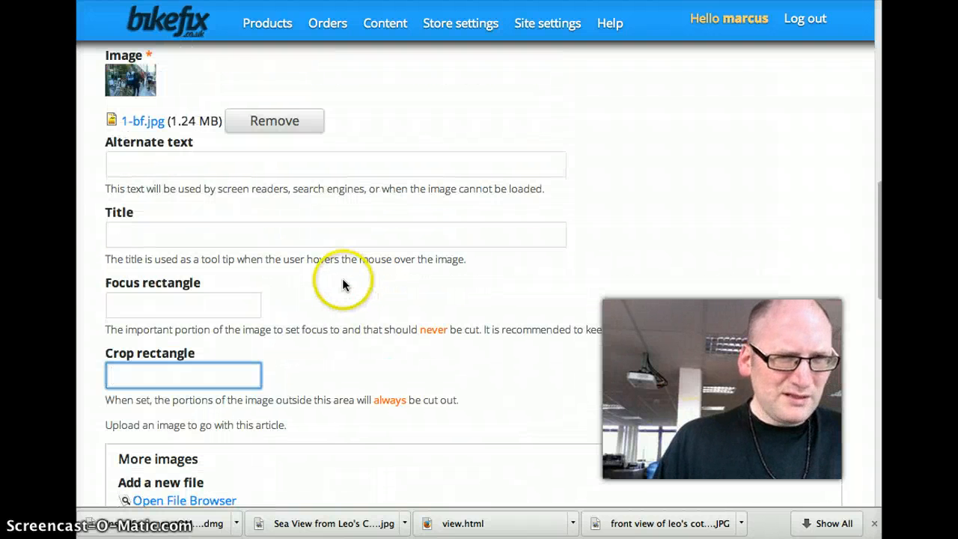
pyautogui.scroll(4, 272, 165)
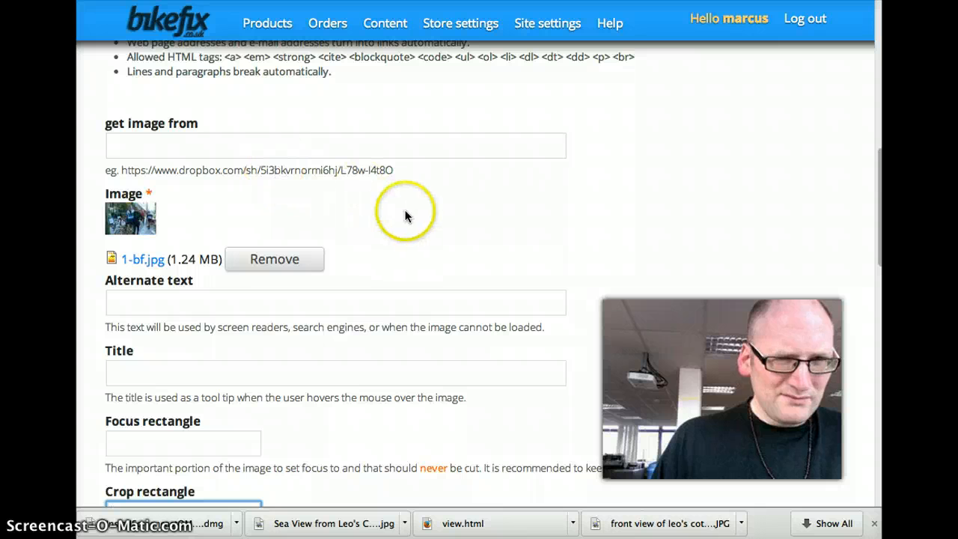
pyautogui.scroll(-3, 382, 321)
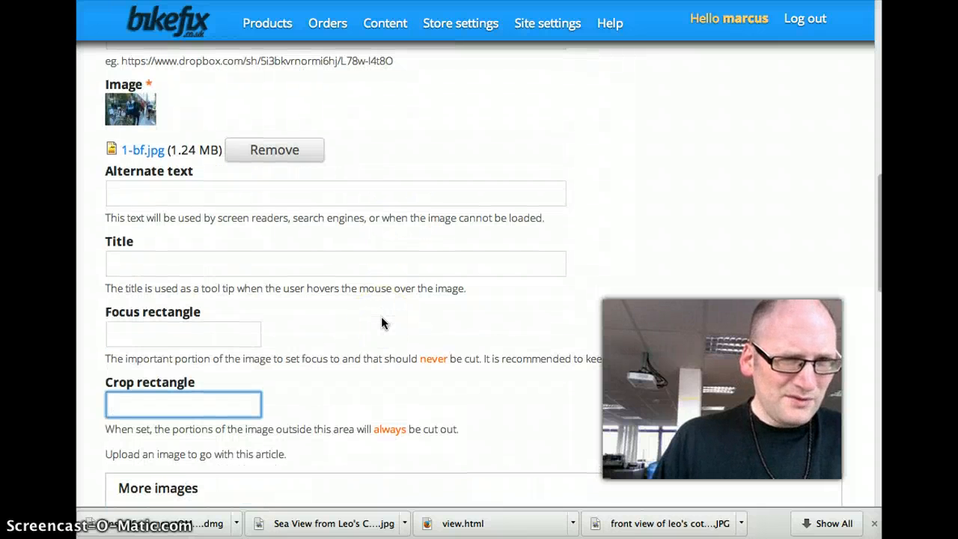
pyautogui.scroll(-6, 381, 317)
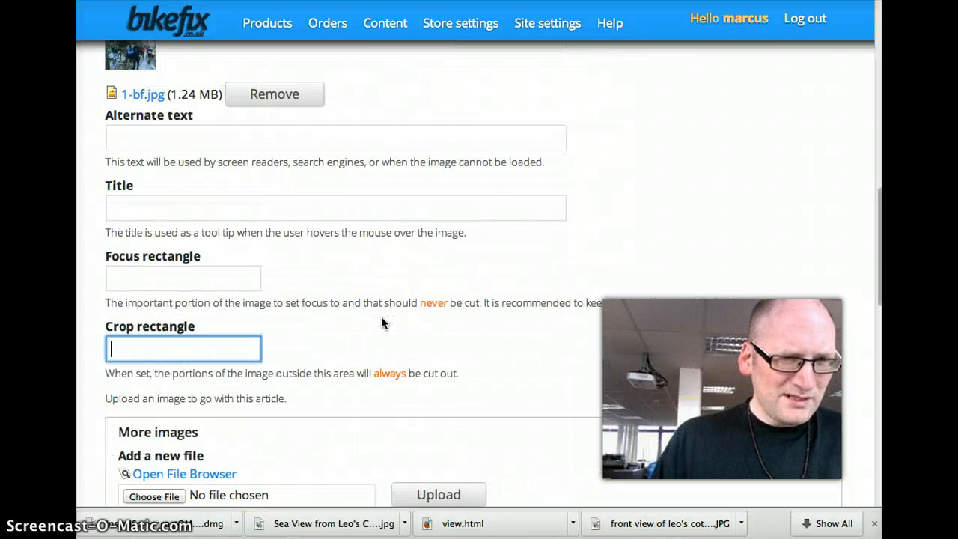
# - Browse the server files for More images and select the range from 2-bf.jpg through 5-bf.jpg in the testing folder
pyautogui.scroll(-2, 383, 321)
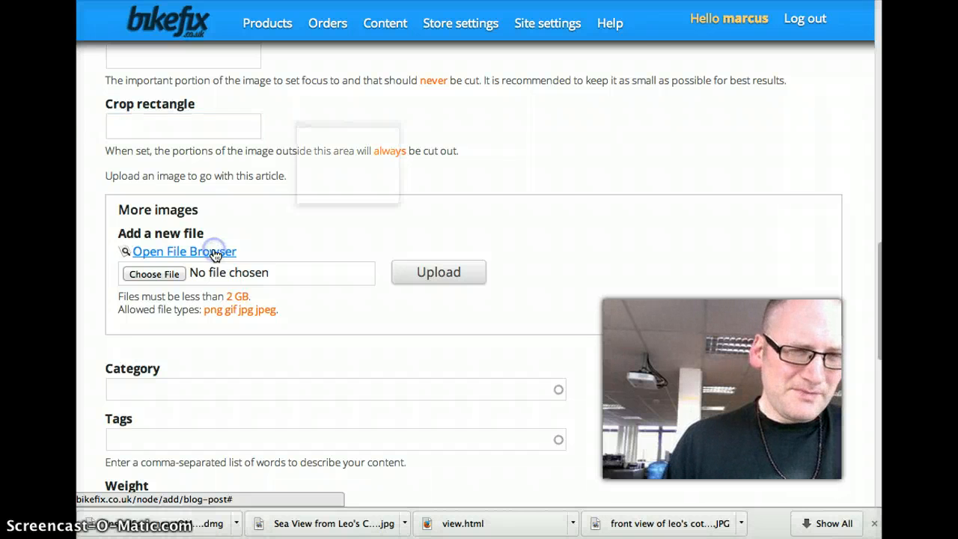
pyautogui.click(214, 255)
pyautogui.click(266, 50)
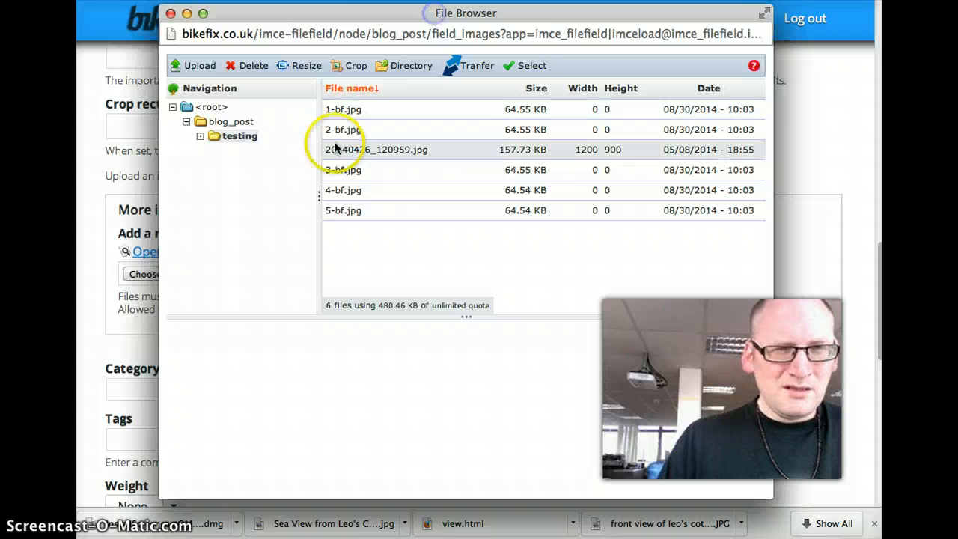
pyautogui.click(358, 132)
pyautogui.click(409, 133)
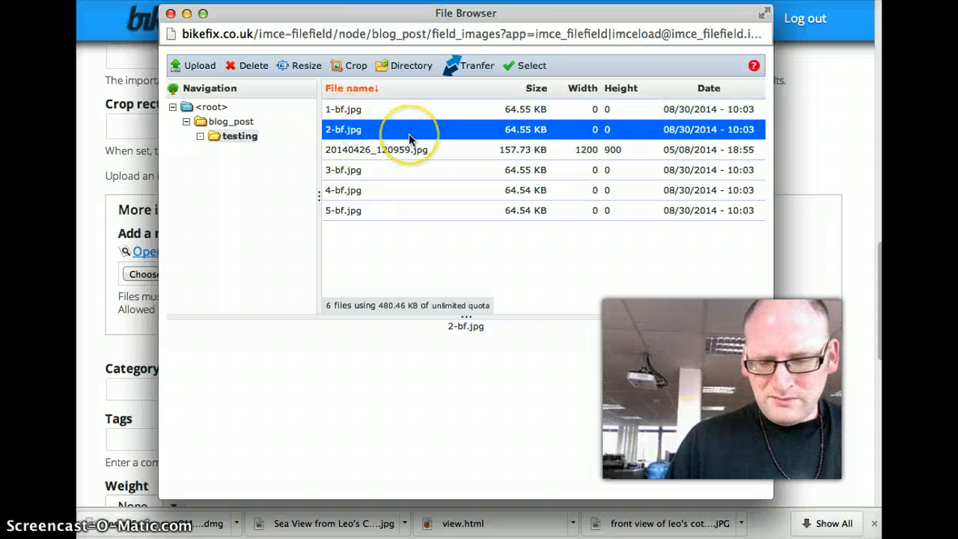
pyautogui.hotkey('shift', 'Down')
pyautogui.hotkey('shift', 'Down')
pyautogui.hotkey('shift', 'Down')
pyautogui.hotkey('shift', 'Down')
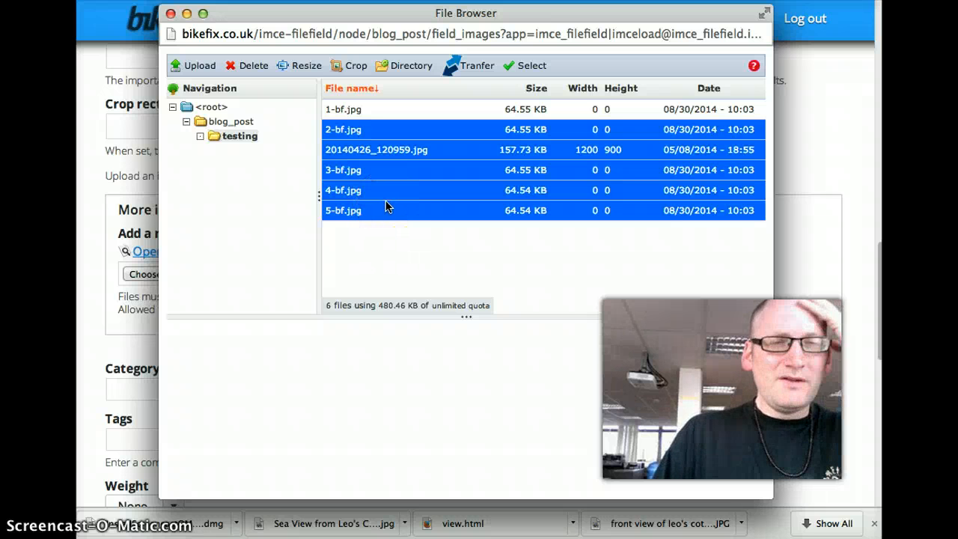
# - Look over the file browser's upload form and its local file picker, and close both without uploading anything
pyautogui.click(201, 69)
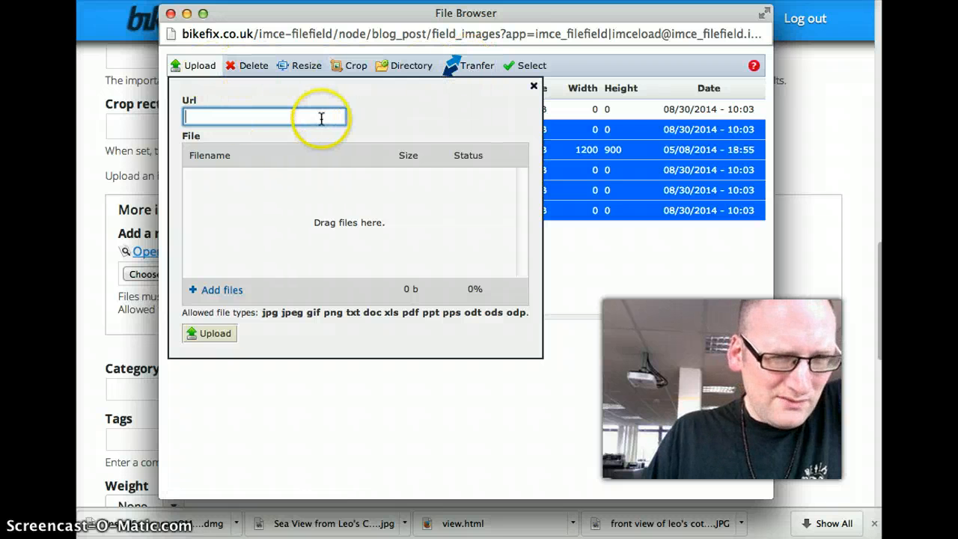
pyautogui.click(217, 289)
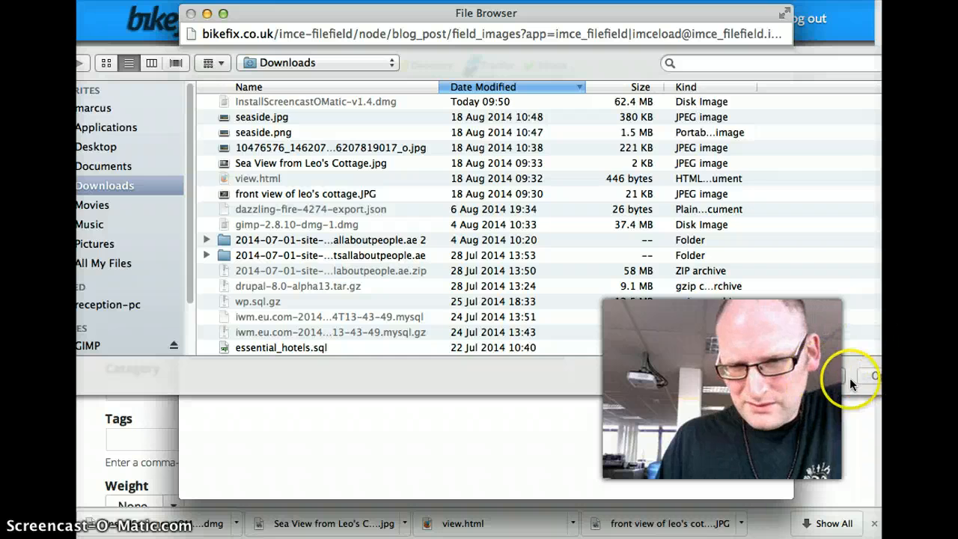
pyautogui.click(819, 379)
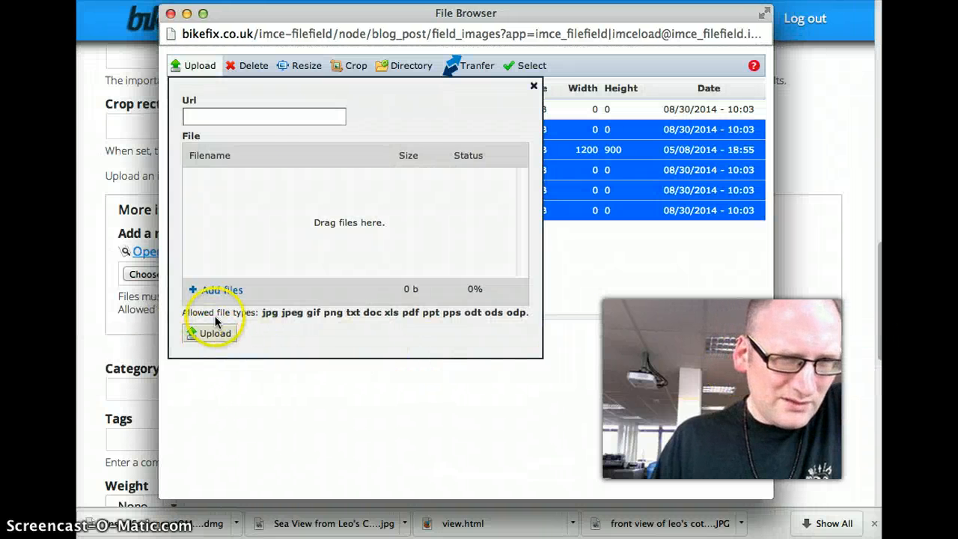
pyautogui.click(533, 86)
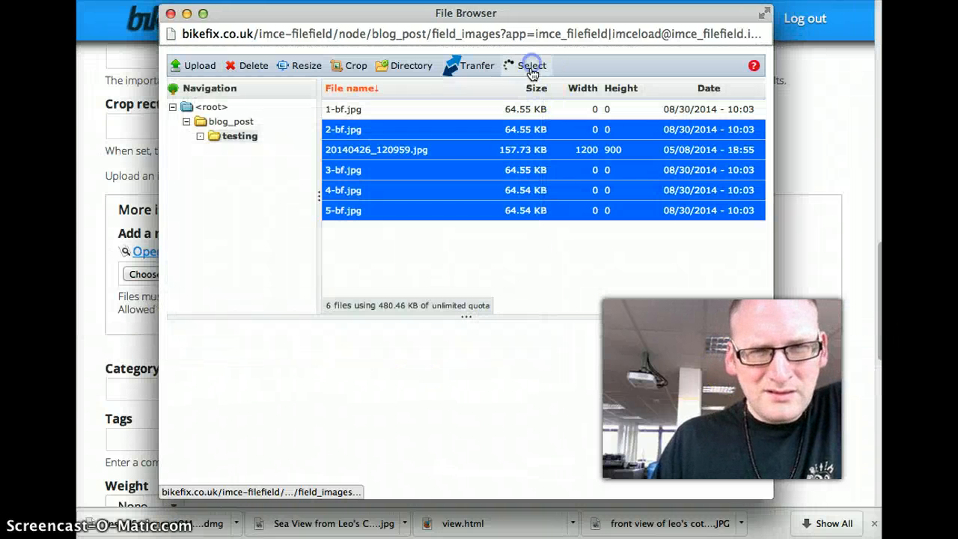
# - Add the selected files to More images and look through their entries in the blog post form
pyautogui.doubleClick(511, 169)
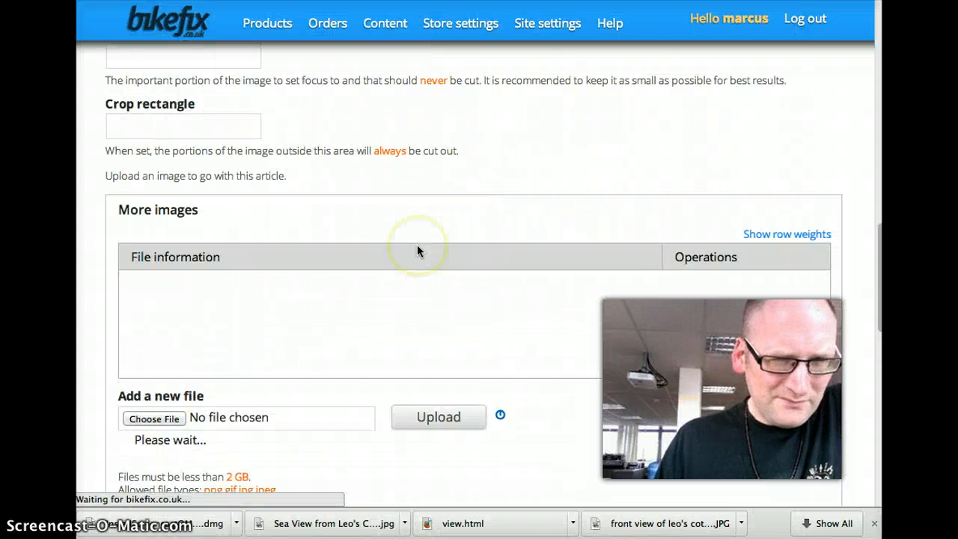
pyautogui.scroll(-2, 417, 245)
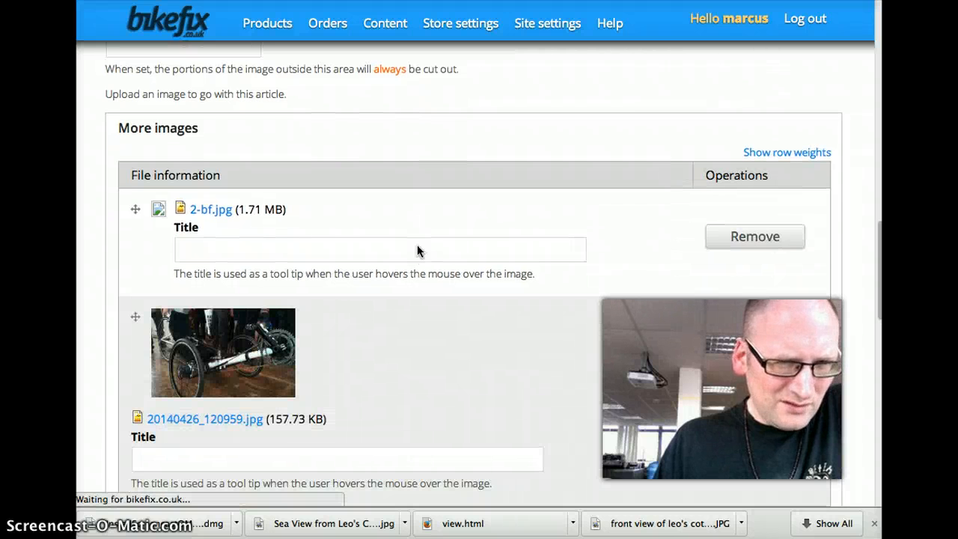
pyautogui.scroll(-5, 416, 251)
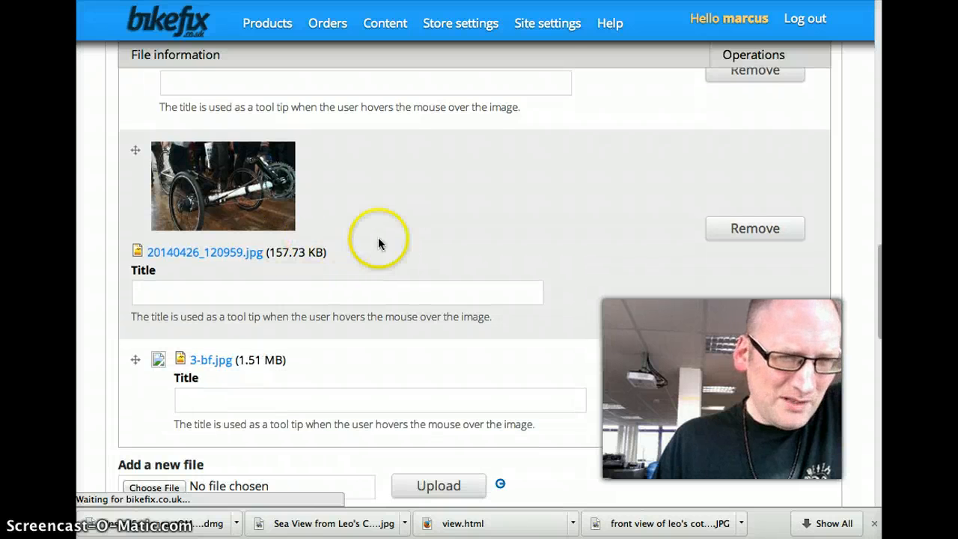
pyautogui.scroll(-1, 412, 251)
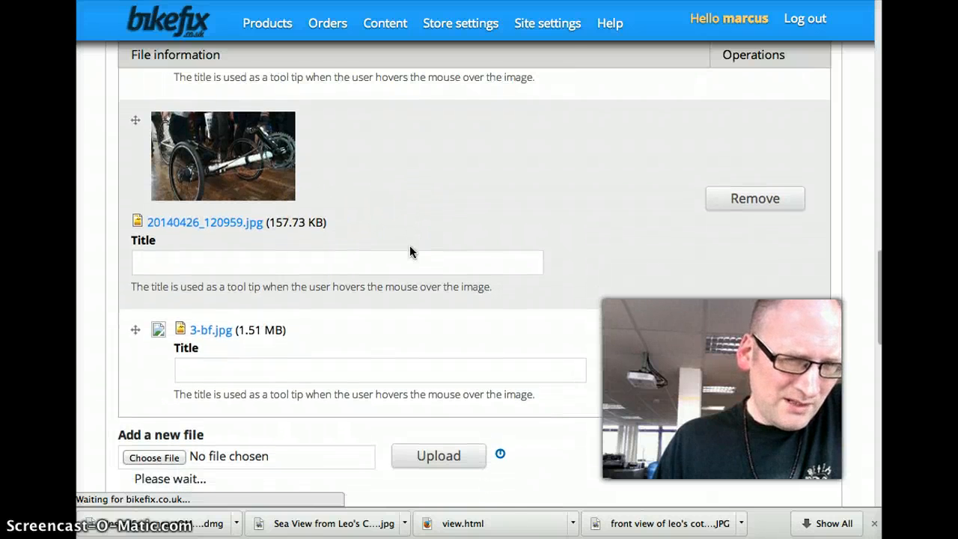
pyautogui.scroll(-2, 409, 252)
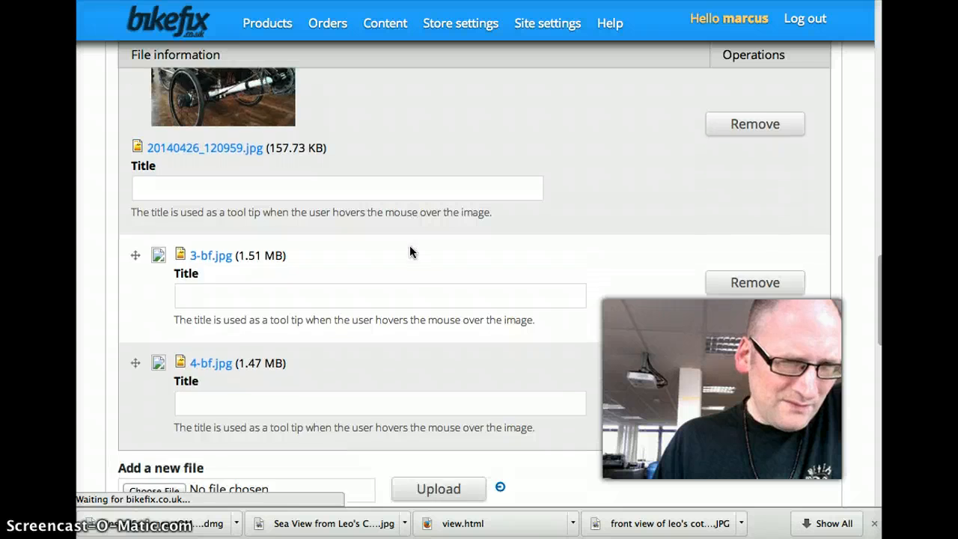
pyautogui.scroll(-1, 409, 252)
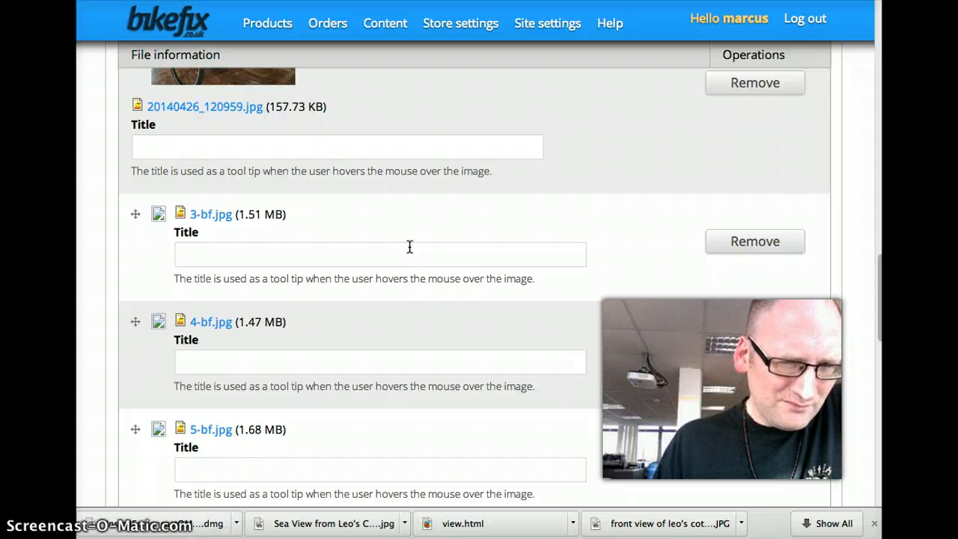
pyautogui.scroll(-3, 409, 247)
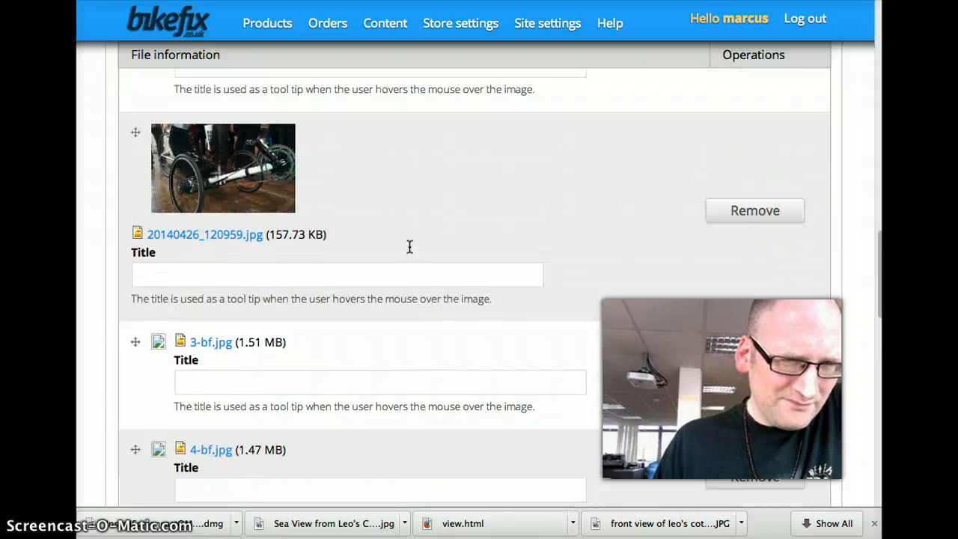
pyautogui.scroll(-5, 409, 247)
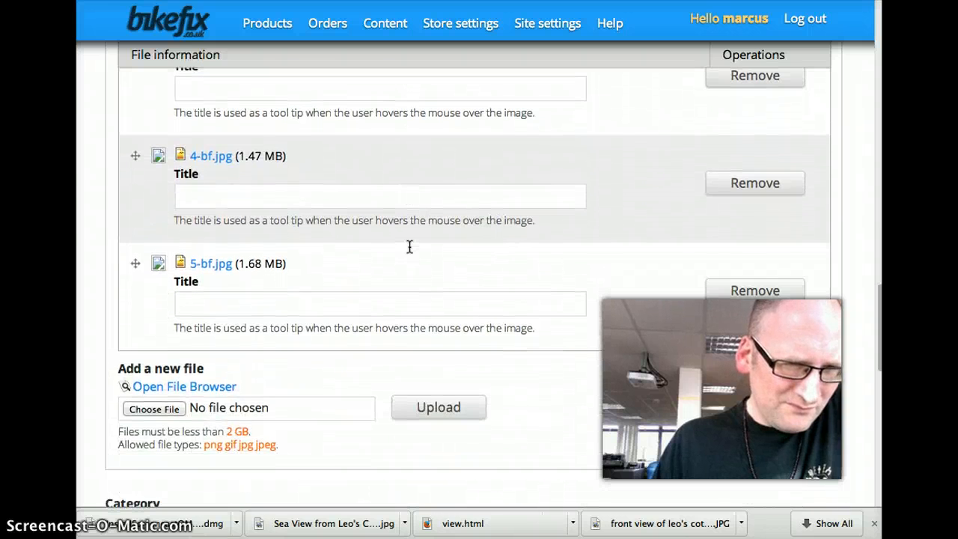
# - Check the linked 5-bf.jpg file in a separate tab, close it, and review the More images entries again
pyautogui.rightClick(213, 269)
pyautogui.click(247, 271)
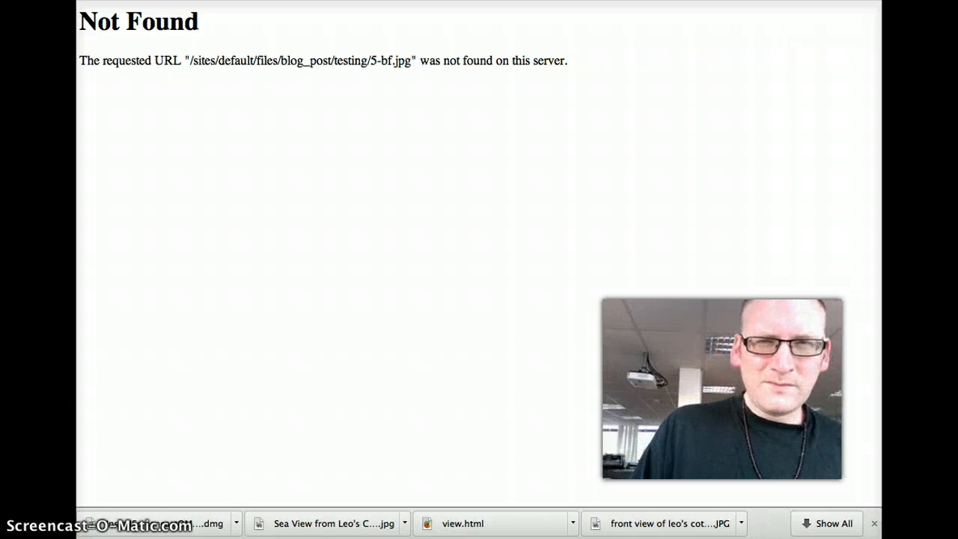
pyautogui.press('super+w')
pyautogui.scroll(-3, 365, 270)
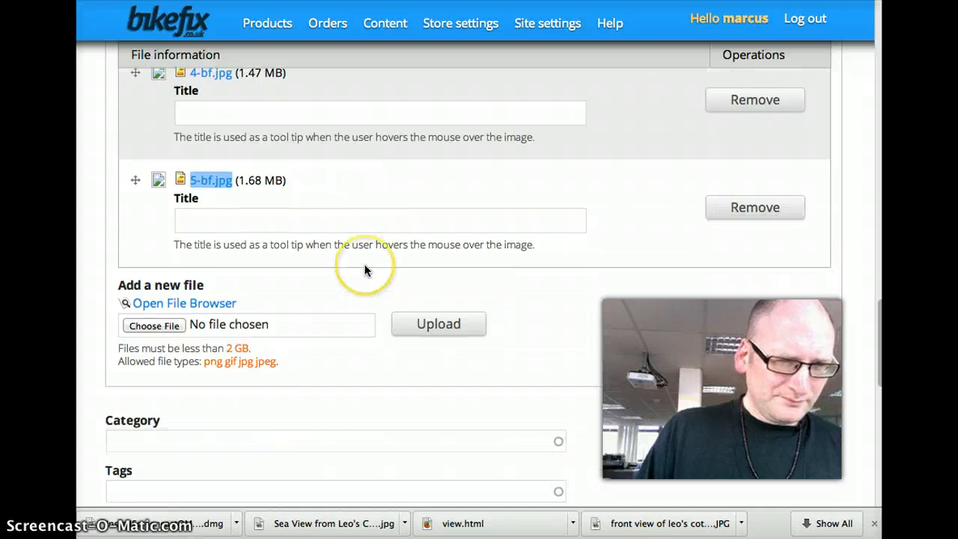
pyautogui.scroll(10, 365, 265)
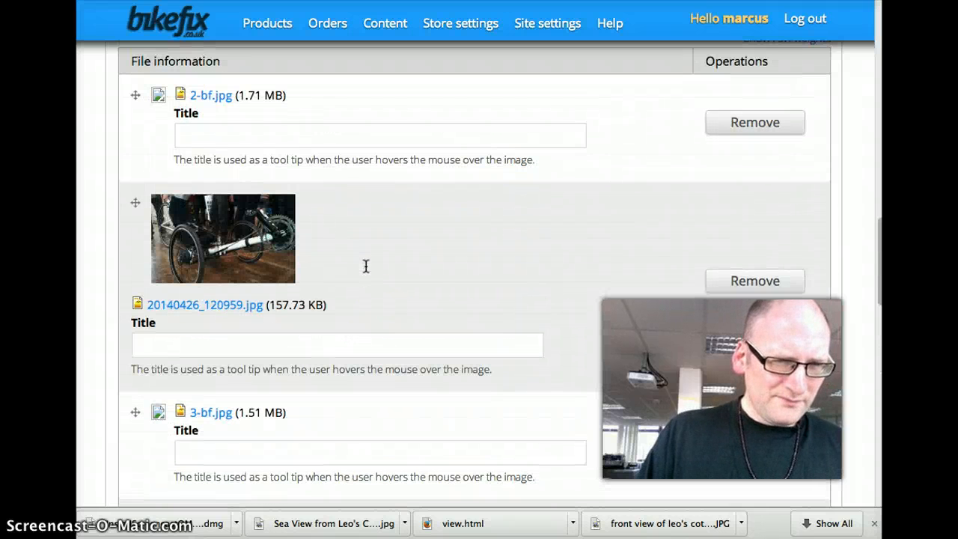
pyautogui.scroll(1, 366, 268)
pyautogui.scroll(-6, 359, 276)
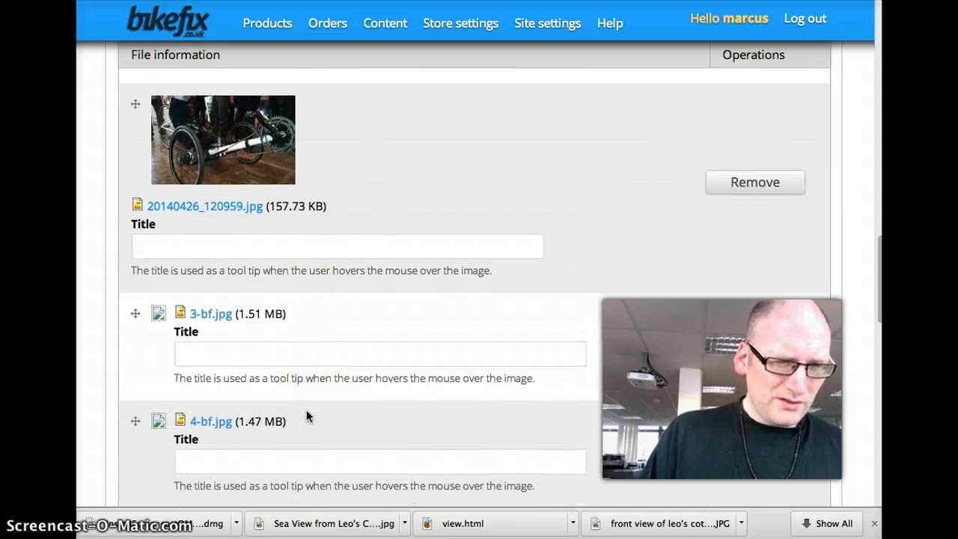
# - Review the main Image section and the More images entries in the blog post form
pyautogui.scroll(-3, 306, 410)
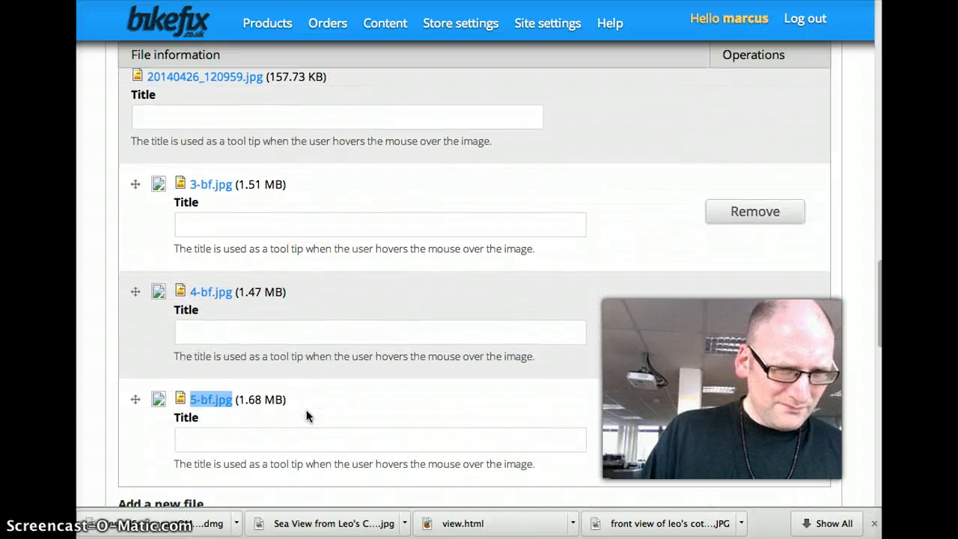
pyautogui.scroll(4, 306, 408)
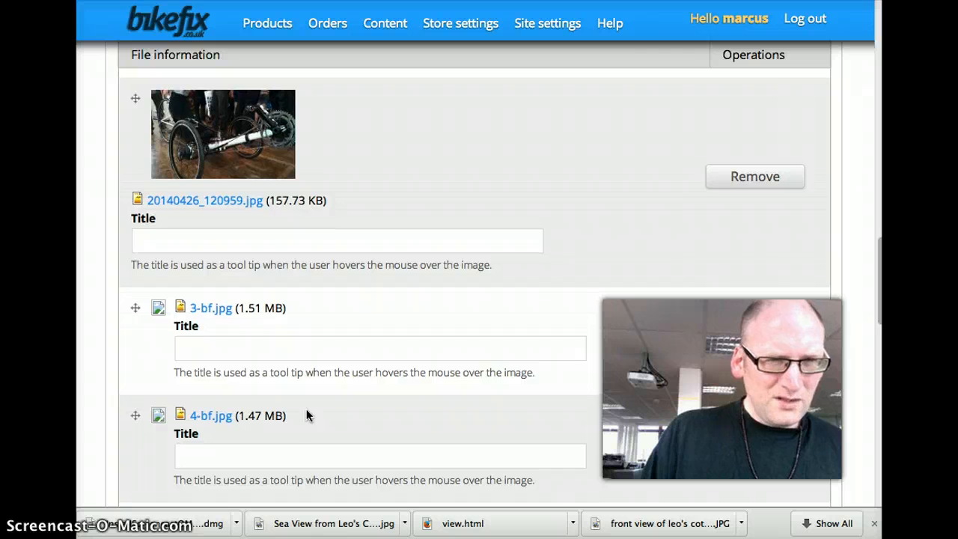
pyautogui.scroll(5, 306, 409)
pyautogui.scroll(15, 306, 409)
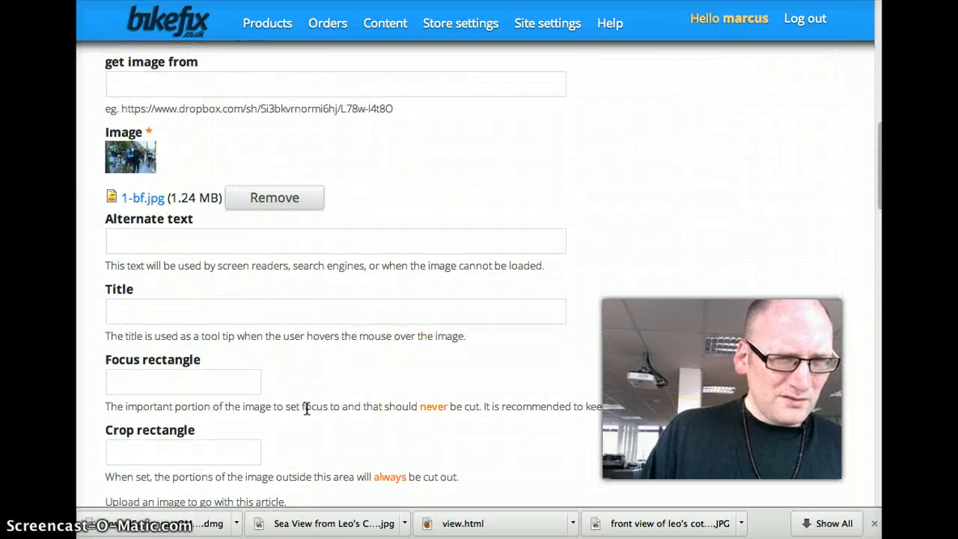
pyautogui.click(187, 179)
pyautogui.scroll(6, 182, 161)
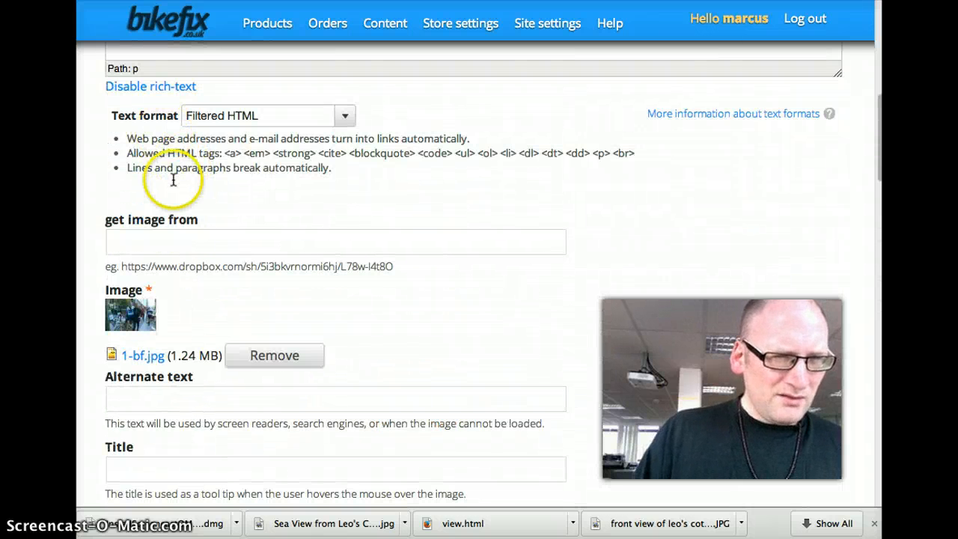
pyautogui.scroll(-12, 207, 293)
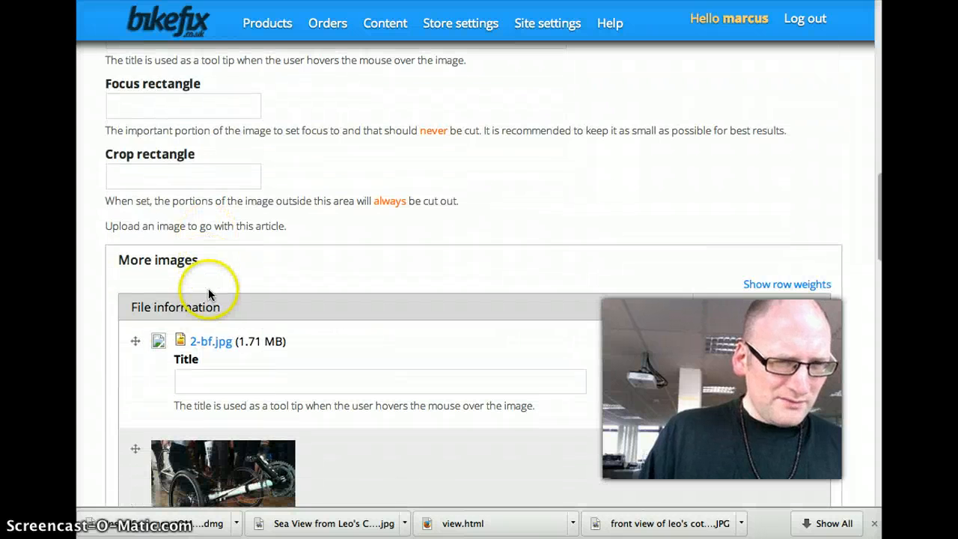
pyautogui.scroll(-10, 230, 311)
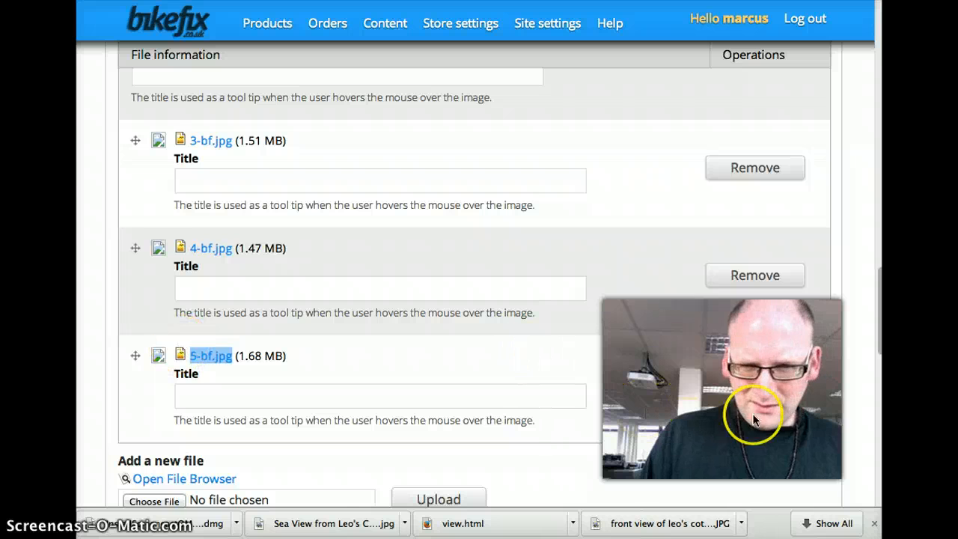
# - Try to remove the 5-bf.jpg, 4-bf.jpg and 3-bf.jpg entries from More images
pyautogui.click(745, 383)
pyautogui.click(748, 274)
pyautogui.click(722, 161)
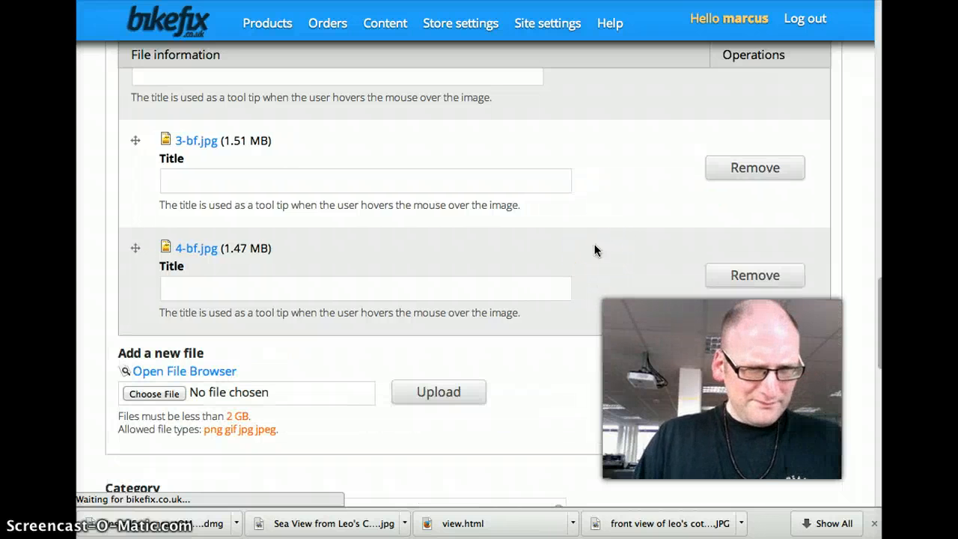
# - Browse the server files for More images, select 5-bf.jpg in the testing folder, and switch to the parent blog_post folder
pyautogui.click(216, 371)
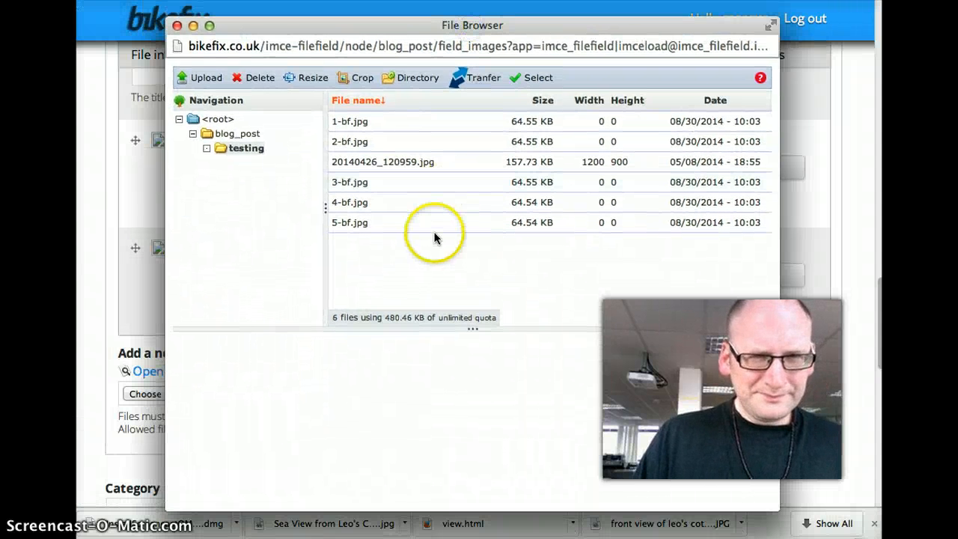
pyautogui.keyDown('ctrl'); pyautogui.click(359, 223); pyautogui.keyUp('ctrl')
pyautogui.keyDown('ctrl'); pyautogui.click(359, 202); pyautogui.keyUp('ctrl')
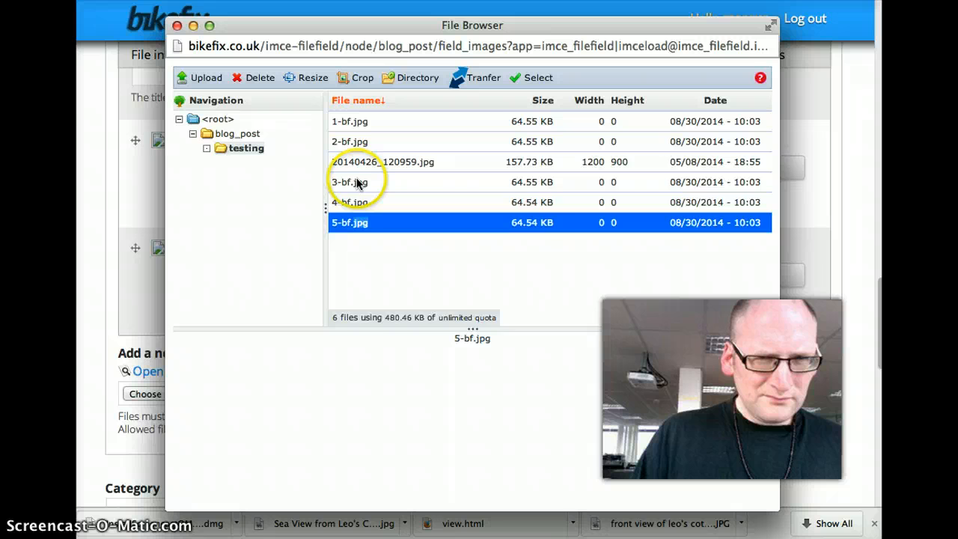
pyautogui.click(238, 134)
pyautogui.click(240, 139)
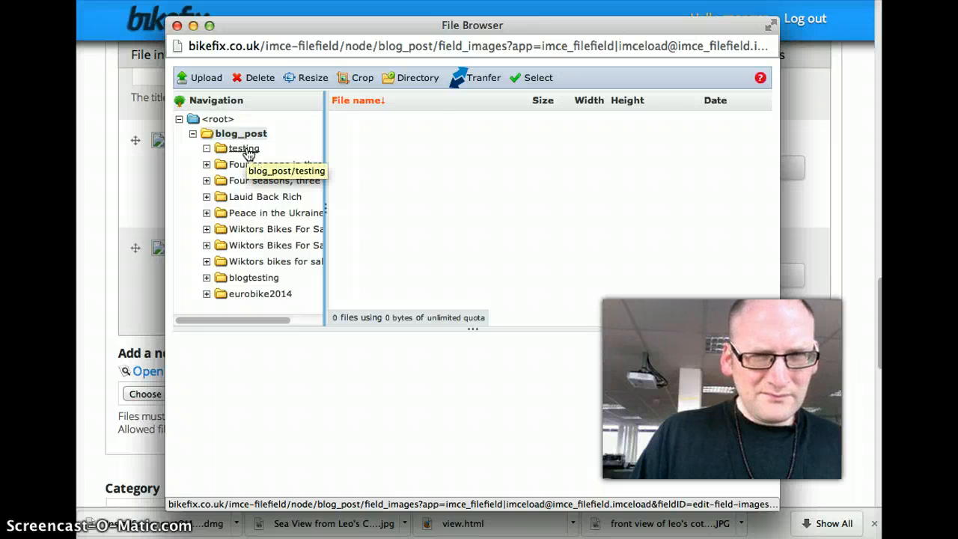
# - Remove the testing subdirectory with all its files from blog_post, check the subdirectory list, and close the directory form
pyautogui.click(415, 82)
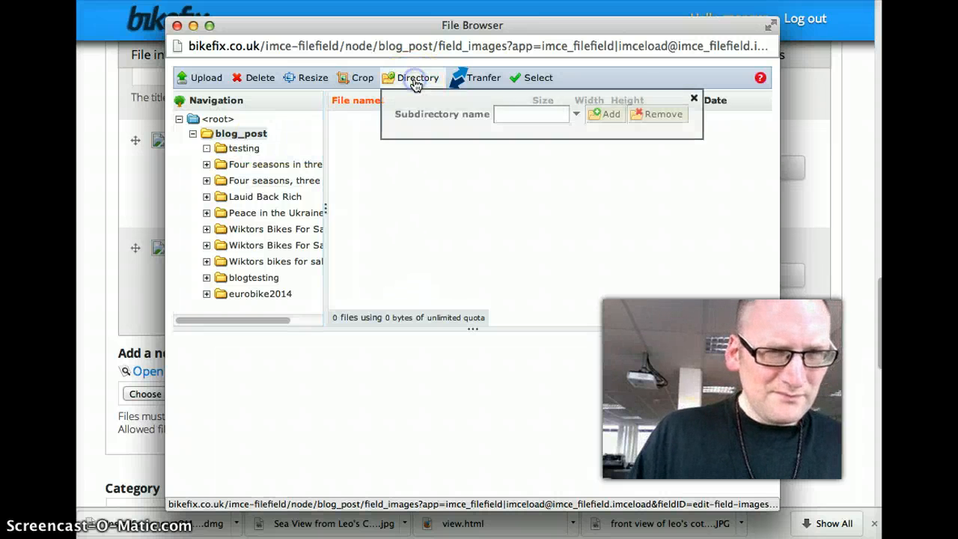
pyautogui.click(651, 113)
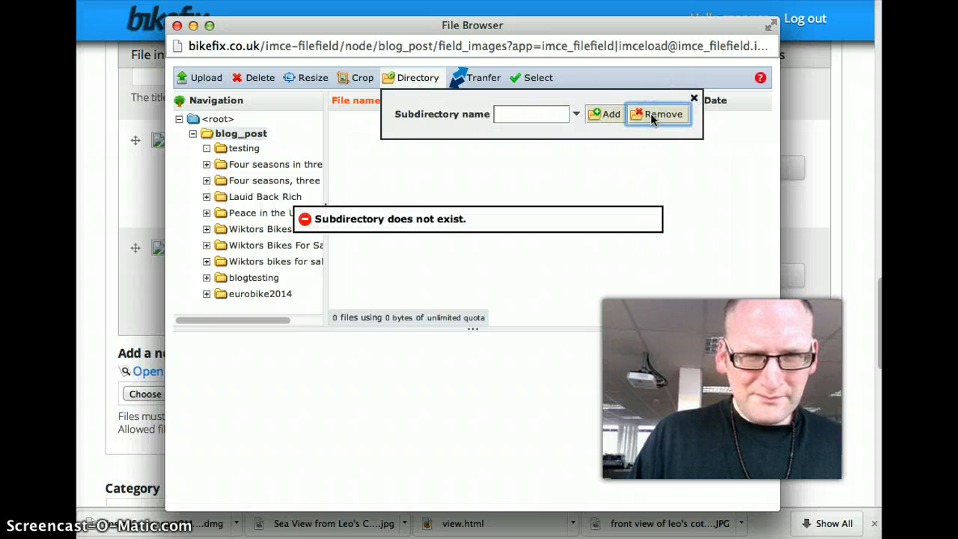
pyautogui.click(535, 114)
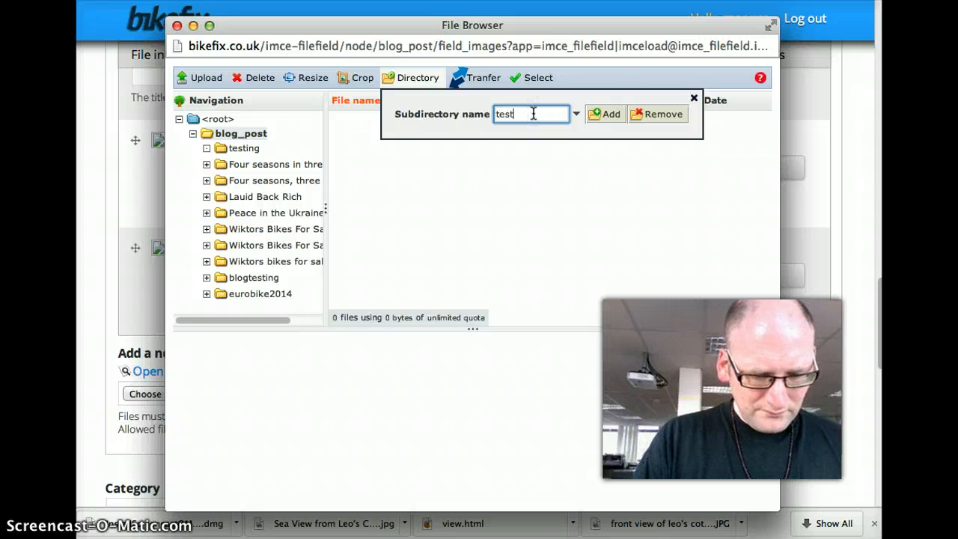
pyautogui.click(655, 113)
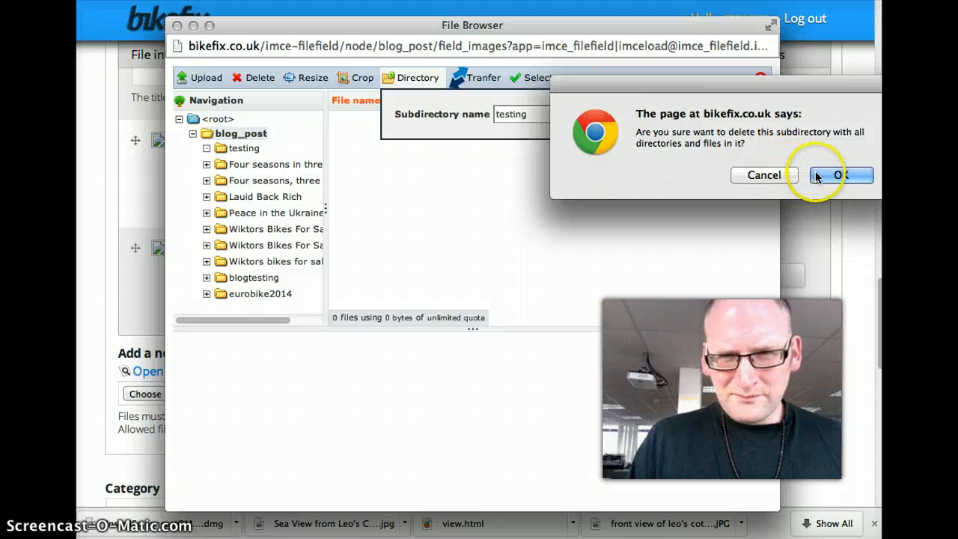
pyautogui.click(829, 173)
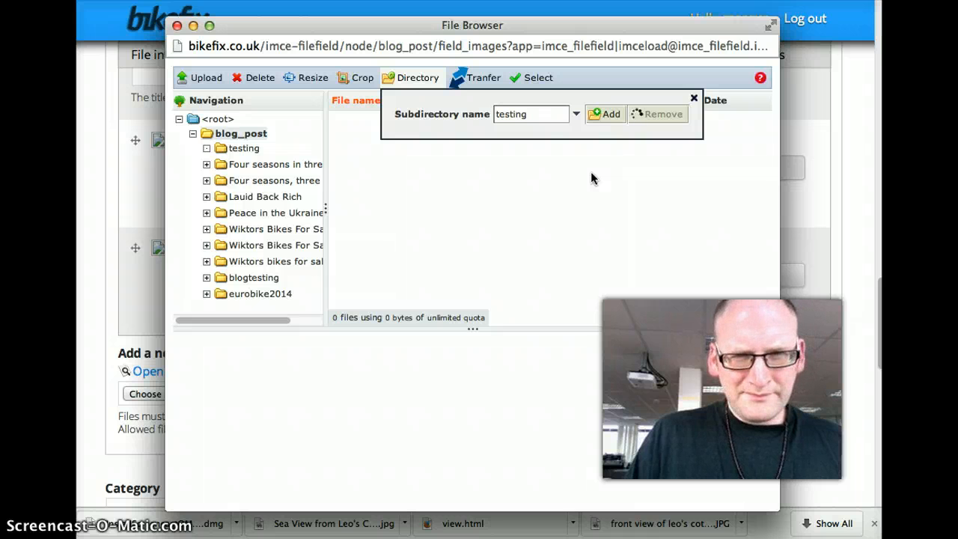
pyautogui.click(576, 114)
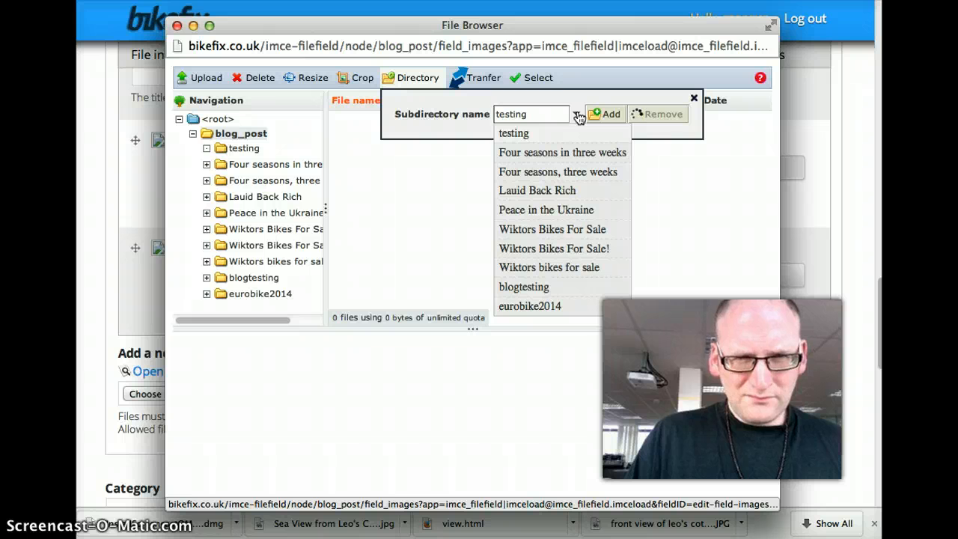
pyautogui.click(578, 116)
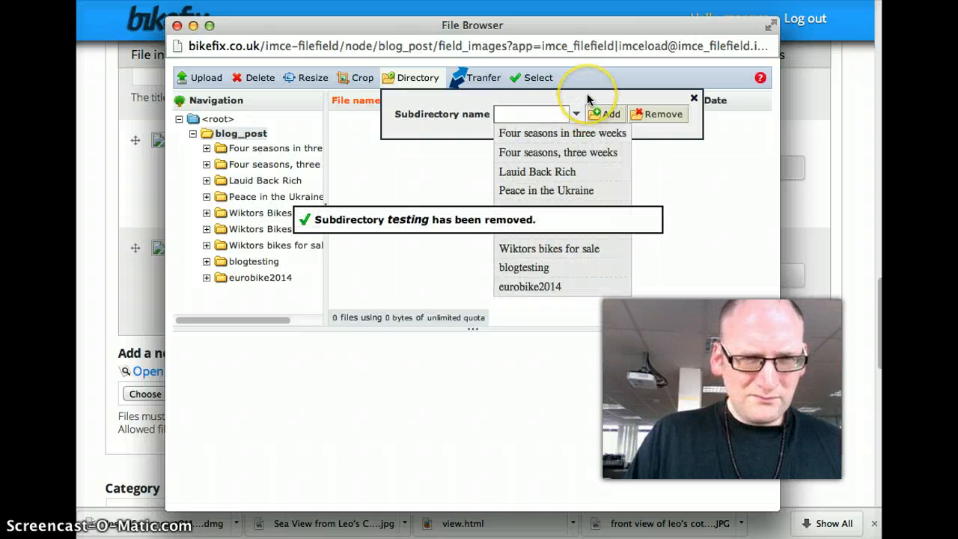
pyautogui.click(632, 95)
pyautogui.click(692, 99)
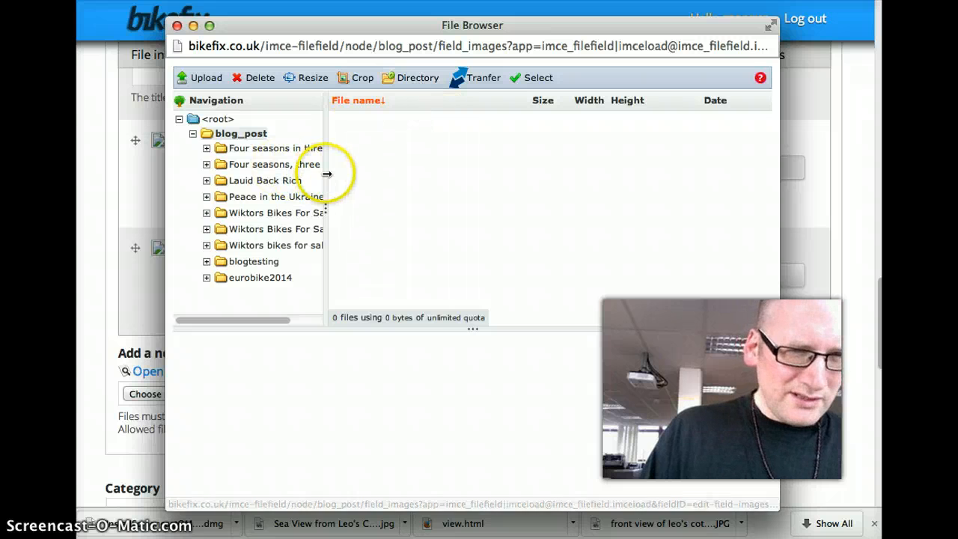
# - Widen the folder tree so the full folder names are readable, and decline refreshing the blog_post directory
pyautogui.moveTo(327, 173); pyautogui.dragTo(457, 187)
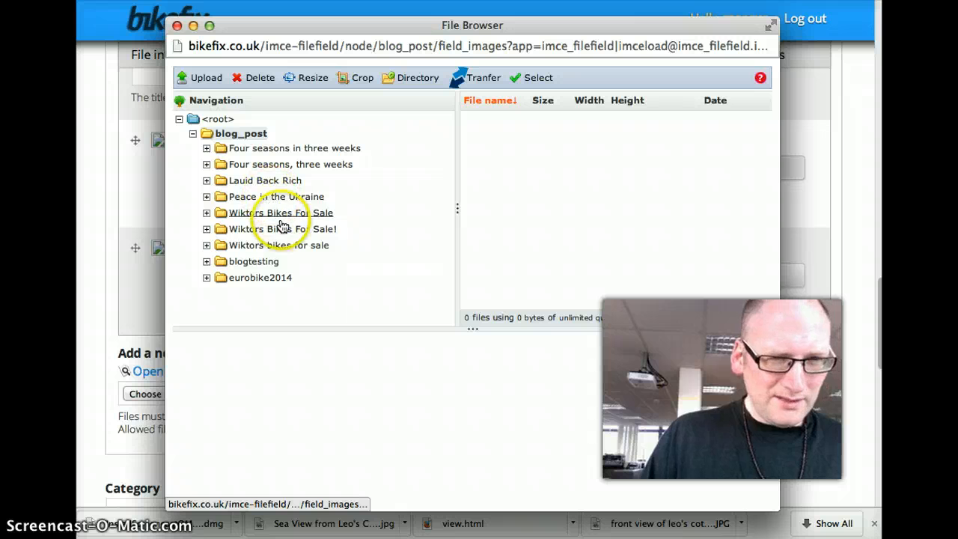
pyautogui.click(226, 133)
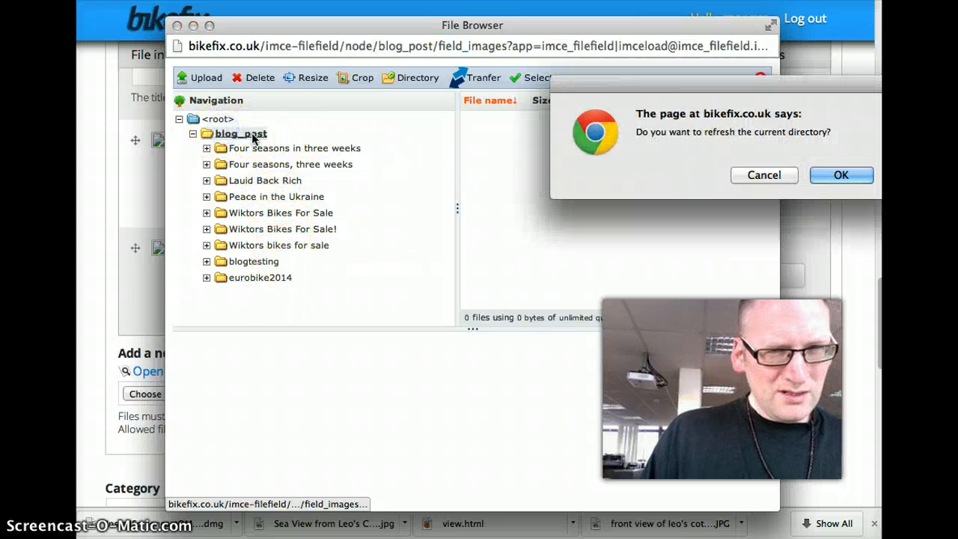
pyautogui.click(752, 174)
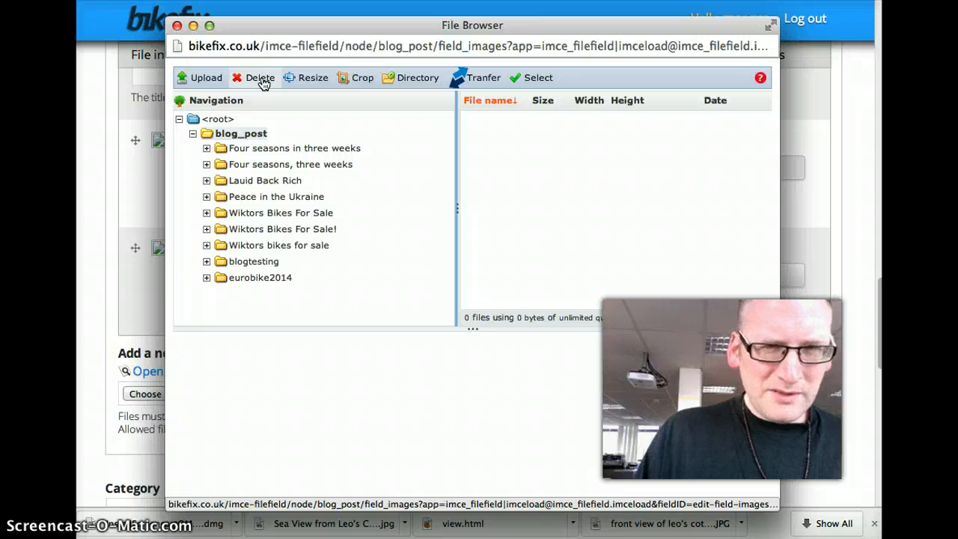
# - Look at the transfer form for getting files from a URL, and close it without entering anything
pyautogui.click(328, 80)
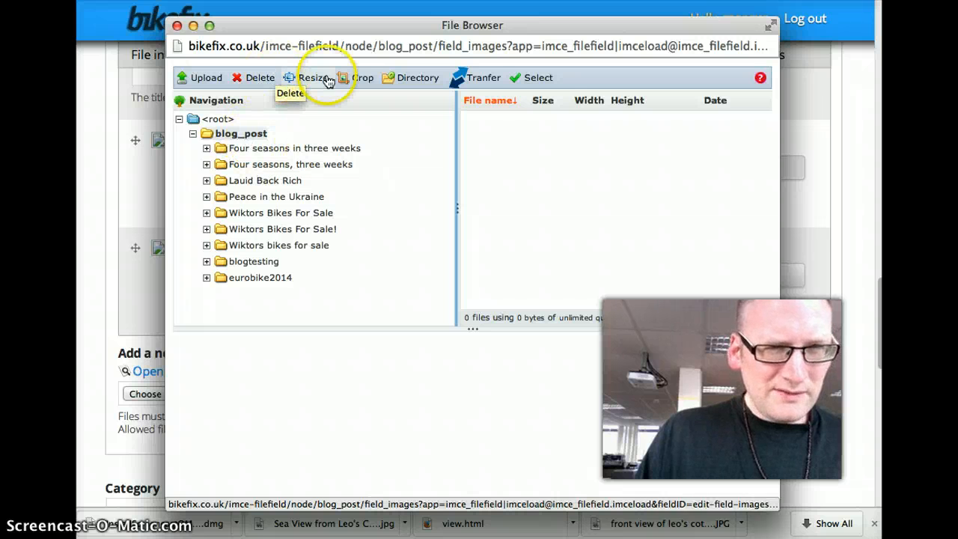
pyautogui.click(482, 80)
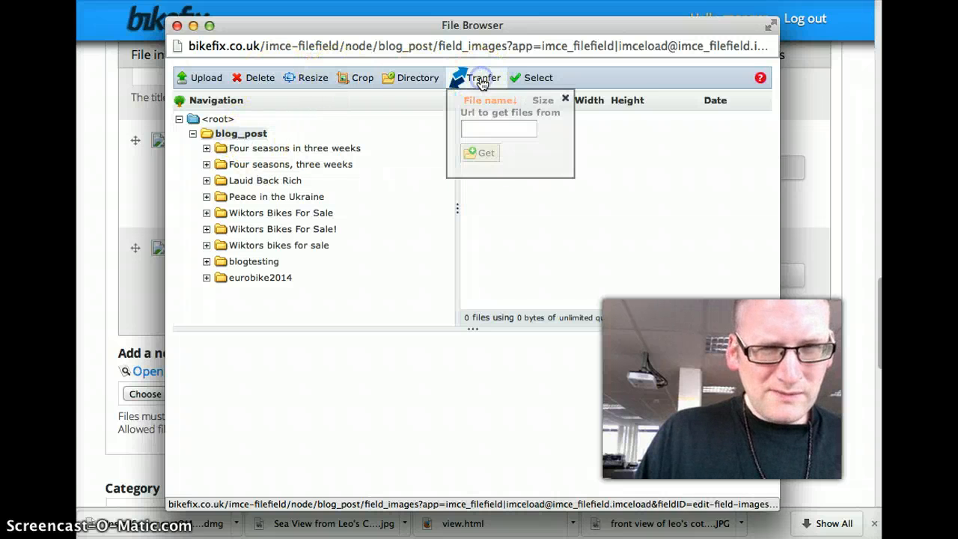
pyautogui.click(470, 128)
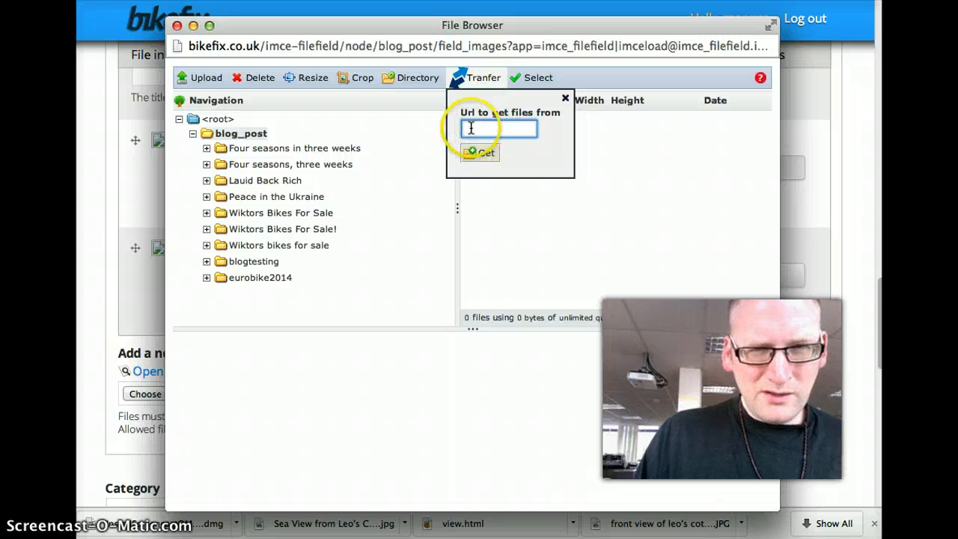
pyautogui.click(565, 98)
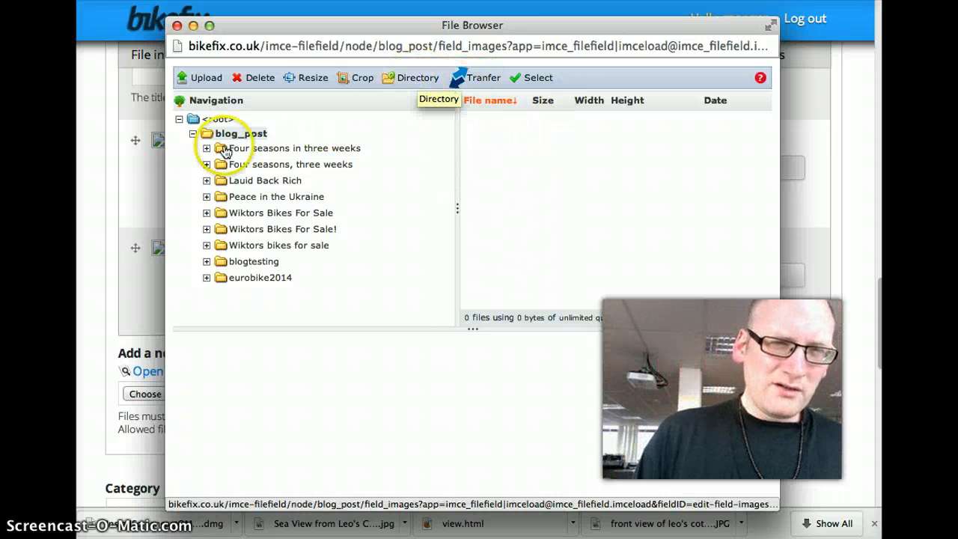
# - Look over the files in the Peace in the Ukraine folder, close the file browser, and return to the start of the blog post form
pyautogui.click(279, 199)
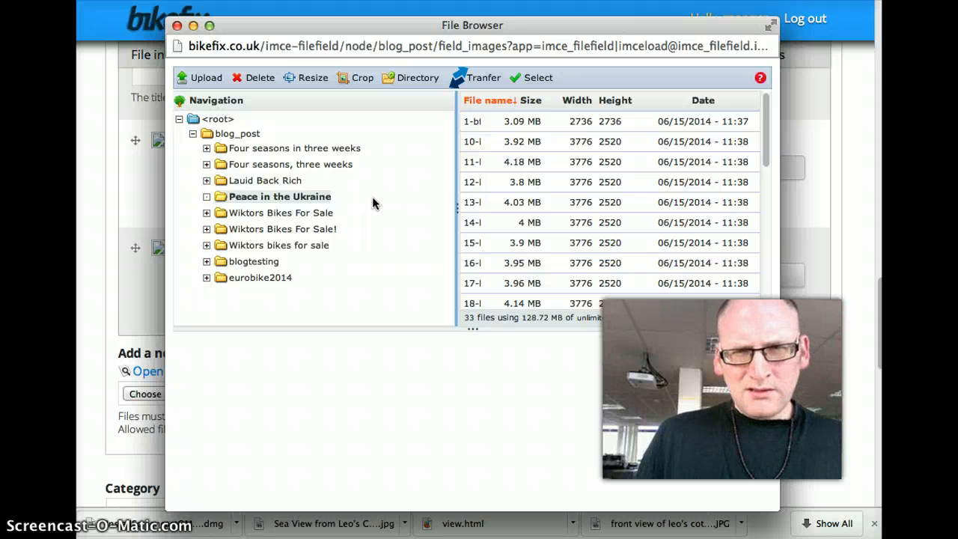
pyautogui.click(522, 188)
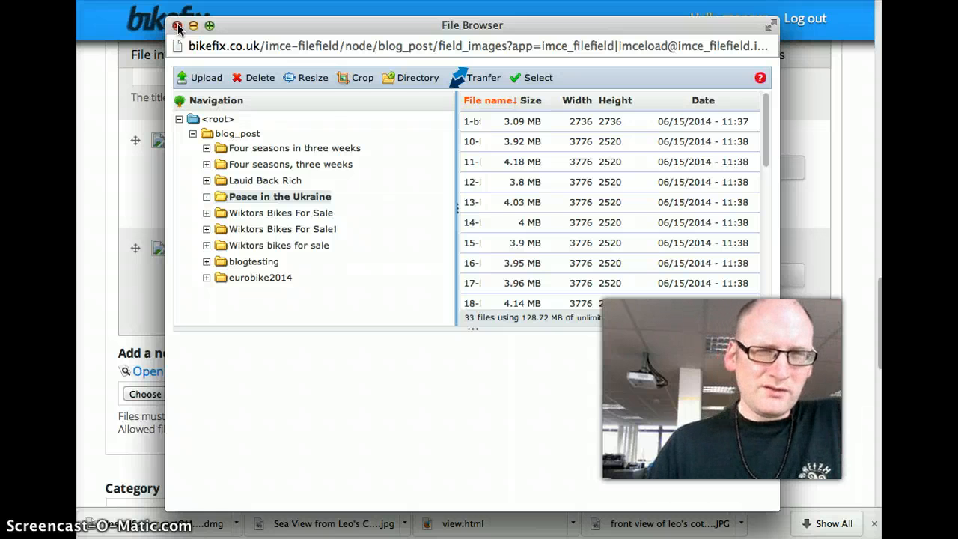
pyautogui.click(177, 25)
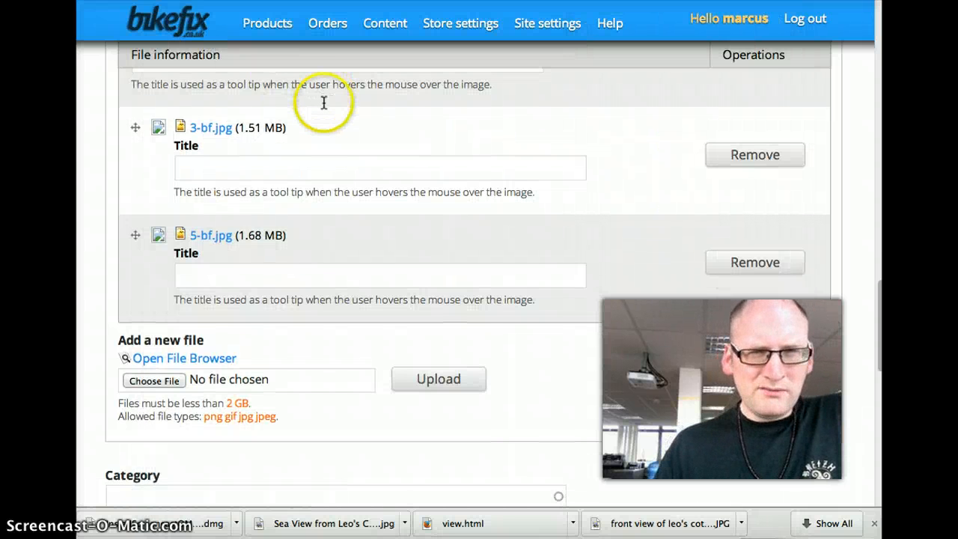
pyautogui.scroll(3, 325, 105)
pyautogui.scroll(10, 324, 104)
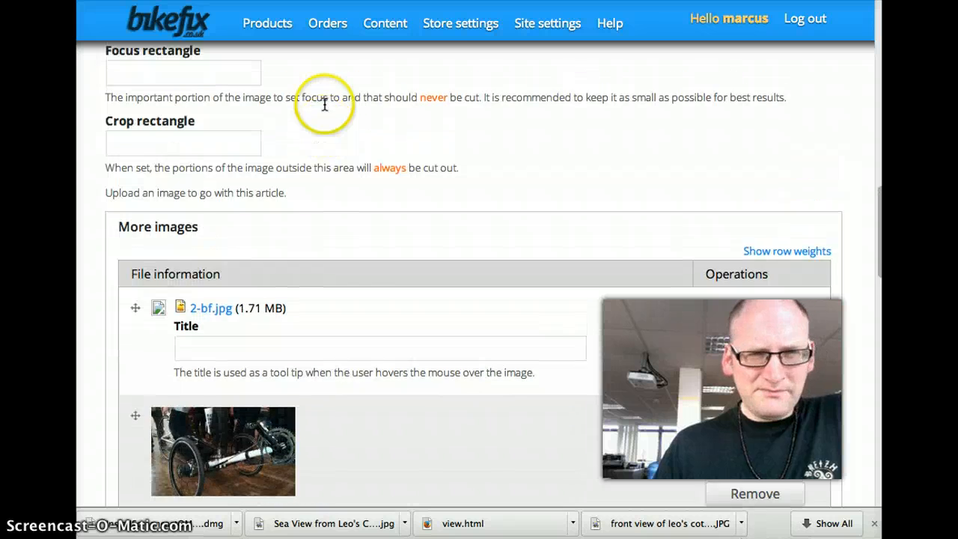
pyautogui.scroll(5, 325, 106)
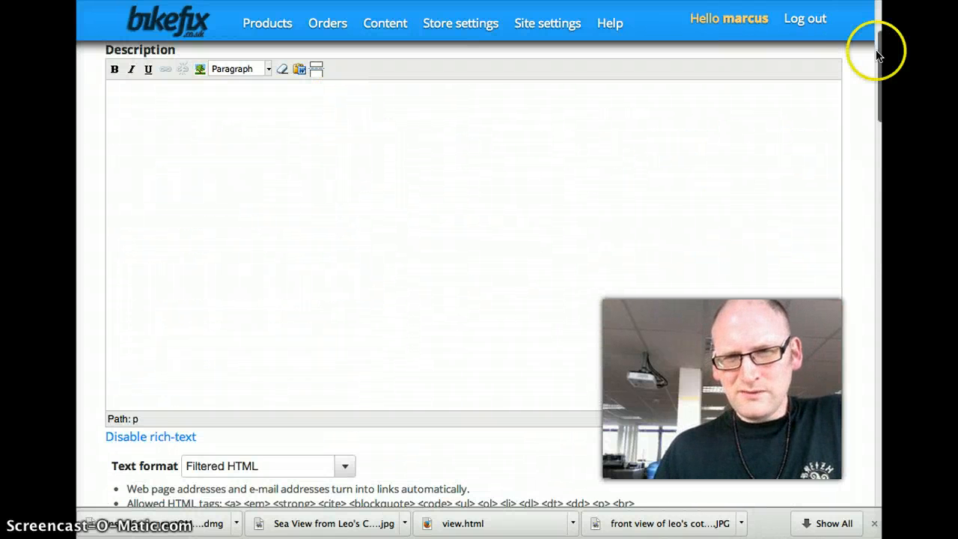
pyautogui.scroll(3, 875, 47)
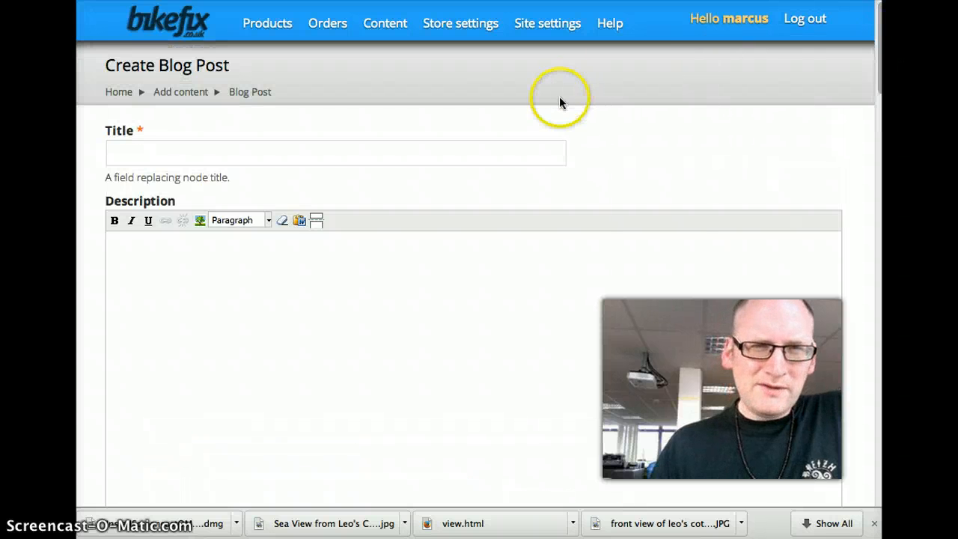